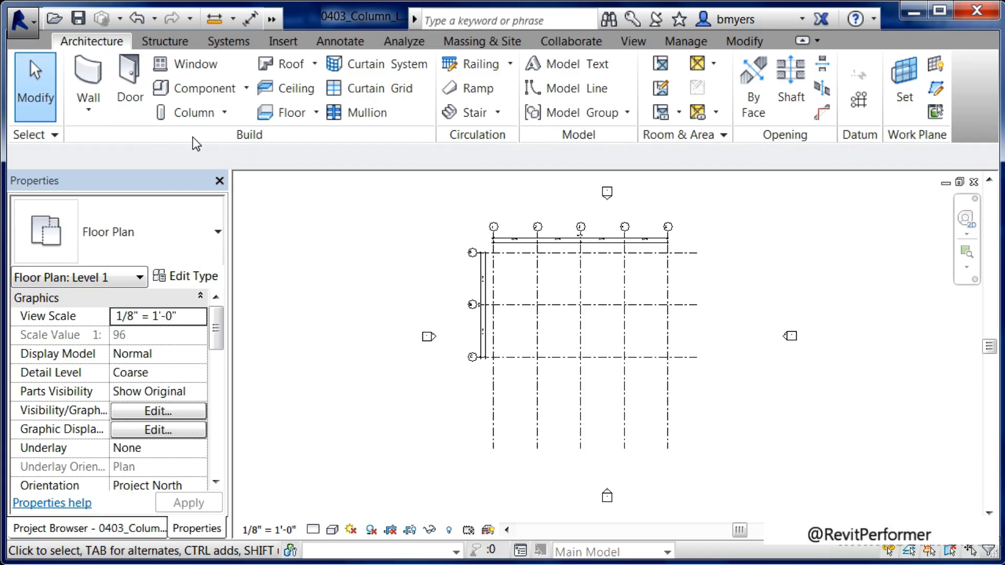
Step: Start placing an architectural column and look through the column types available in the project
click(225, 113)
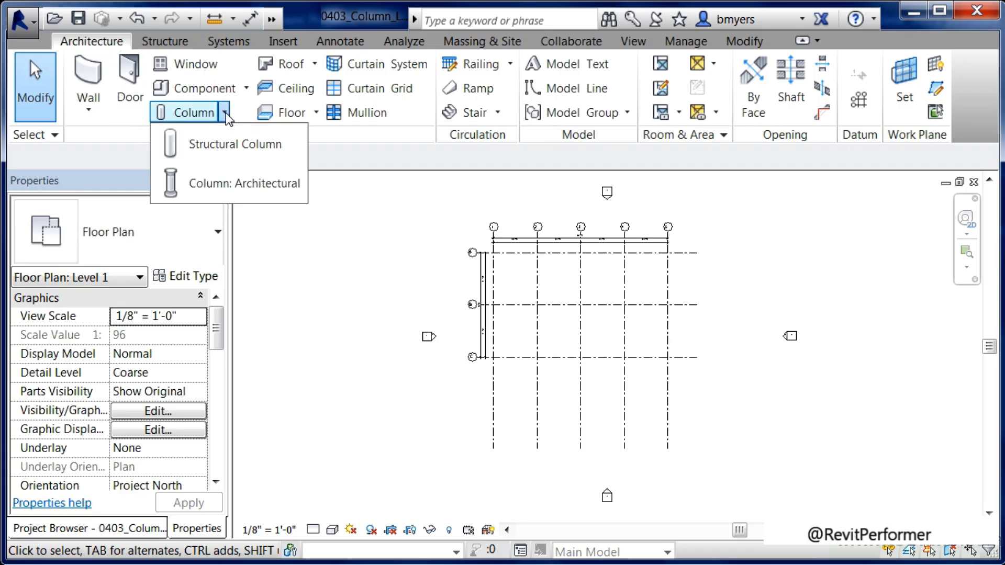
click(249, 183)
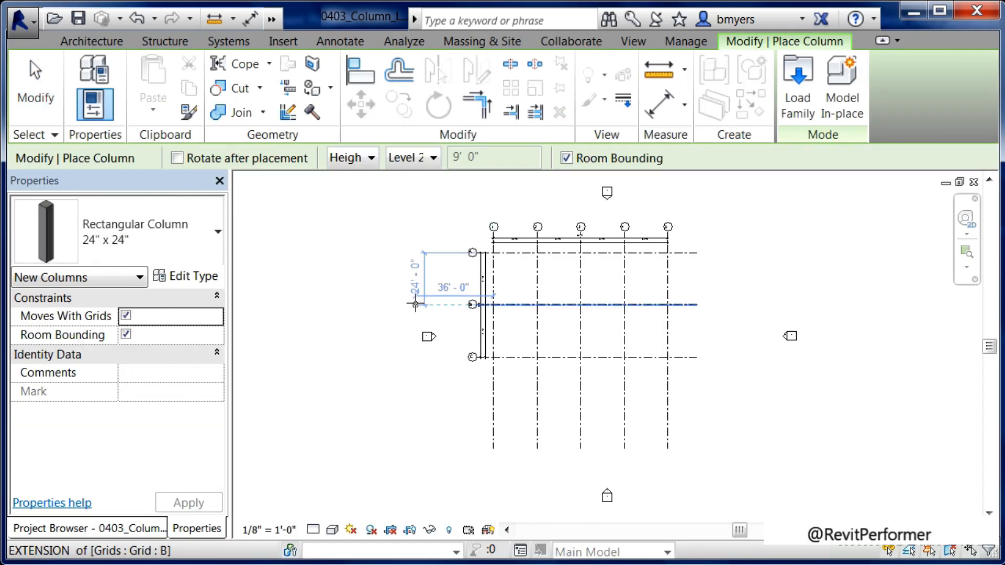
click(174, 244)
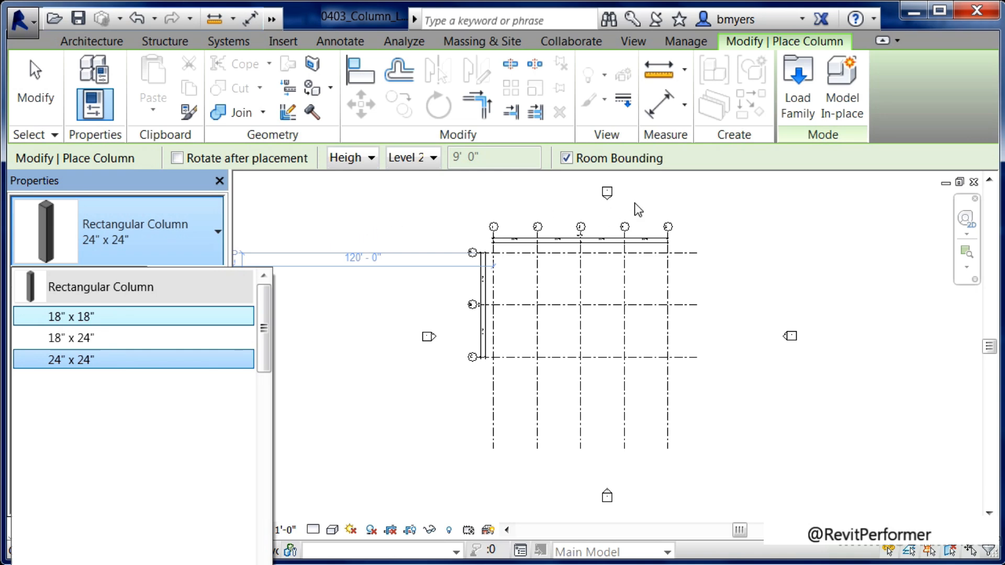
Step: Load the Round Column.rfa family from the Columns folder of the US Imperial library
click(799, 110)
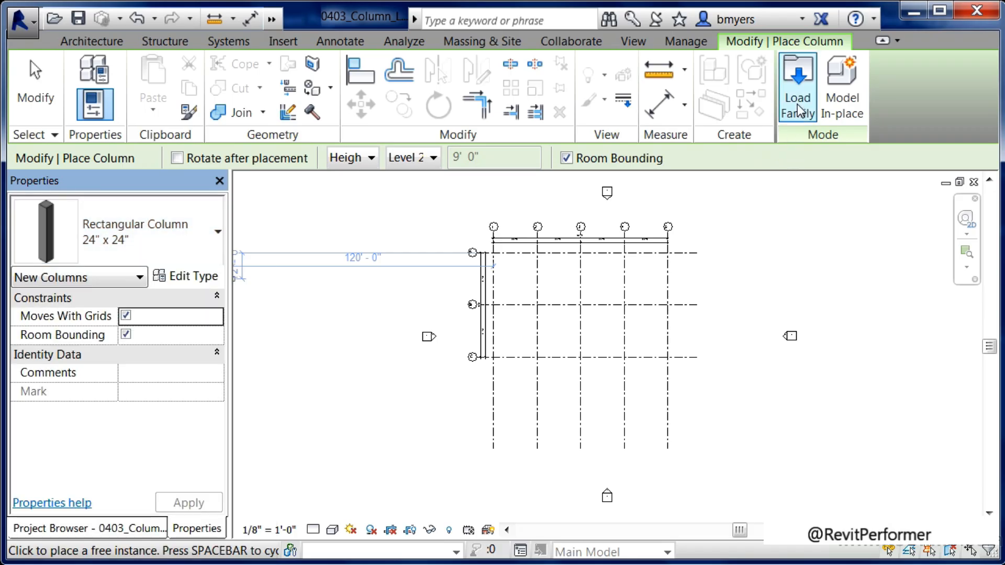
click(798, 107)
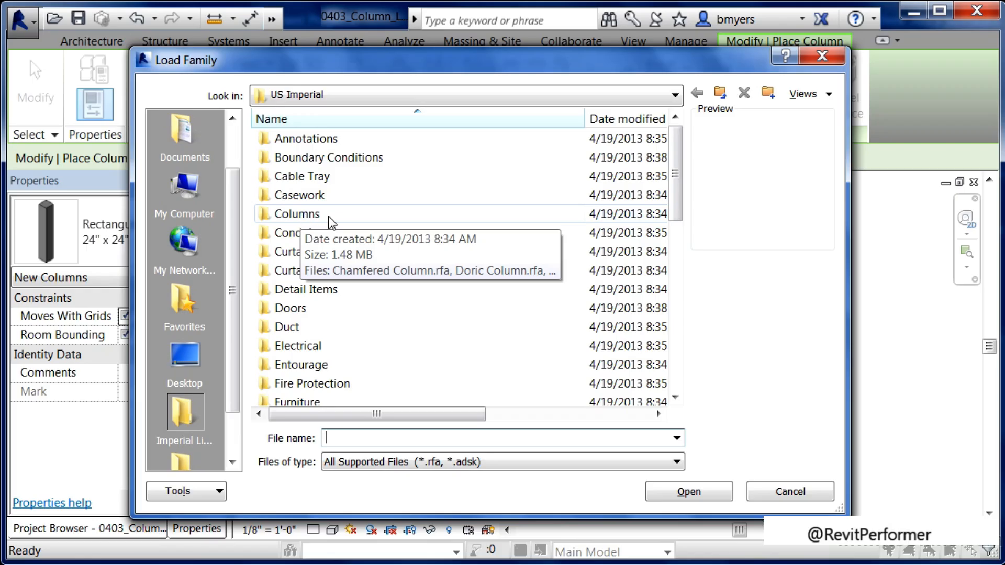
mouse_move(673, 198)
mouse_down()
mouse_move(674, 335)
mouse_move(665, 352)
mouse_up()
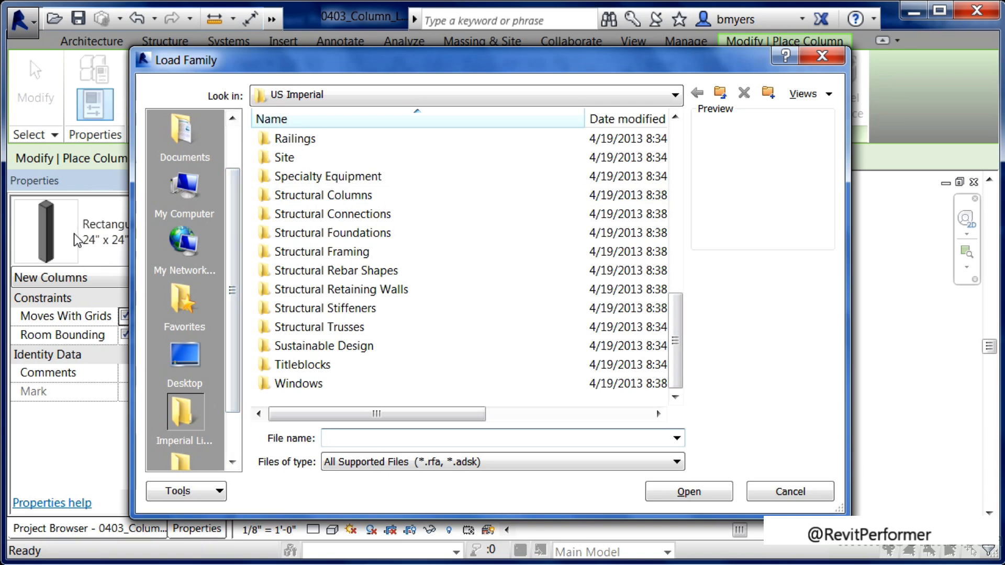
drag(676, 327, 683, 157)
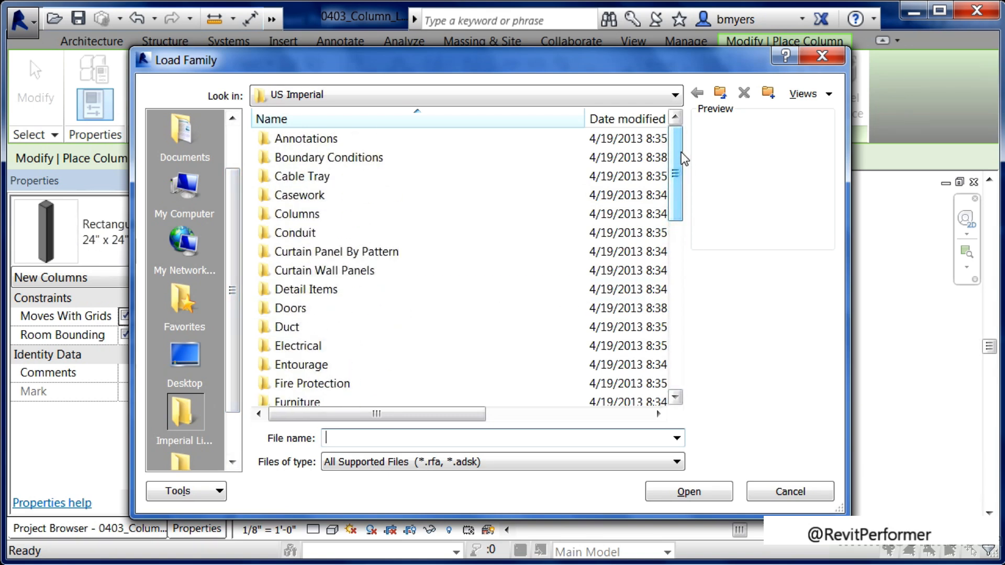
double_click(312, 214)
click(338, 138)
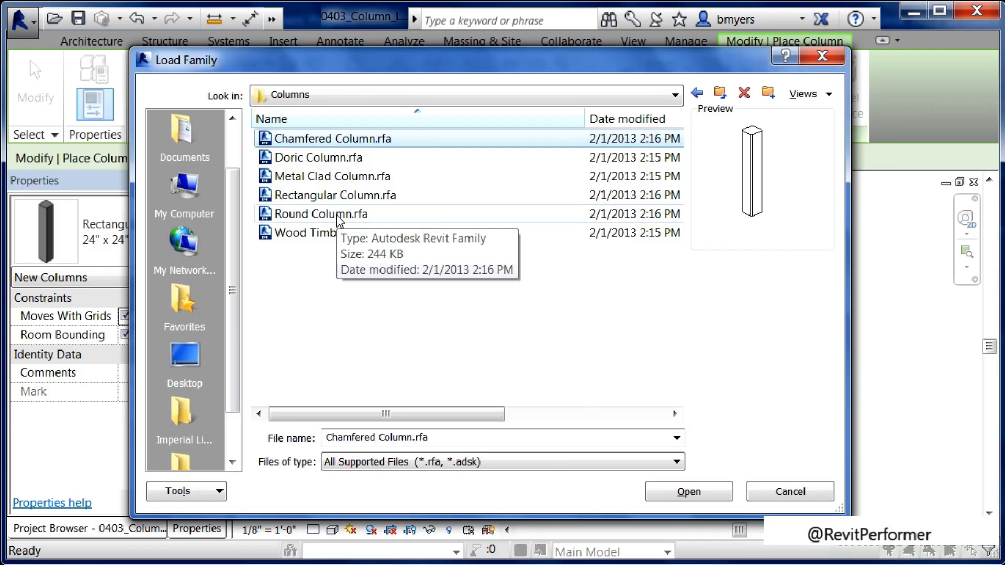
key(Down)
key(Down)
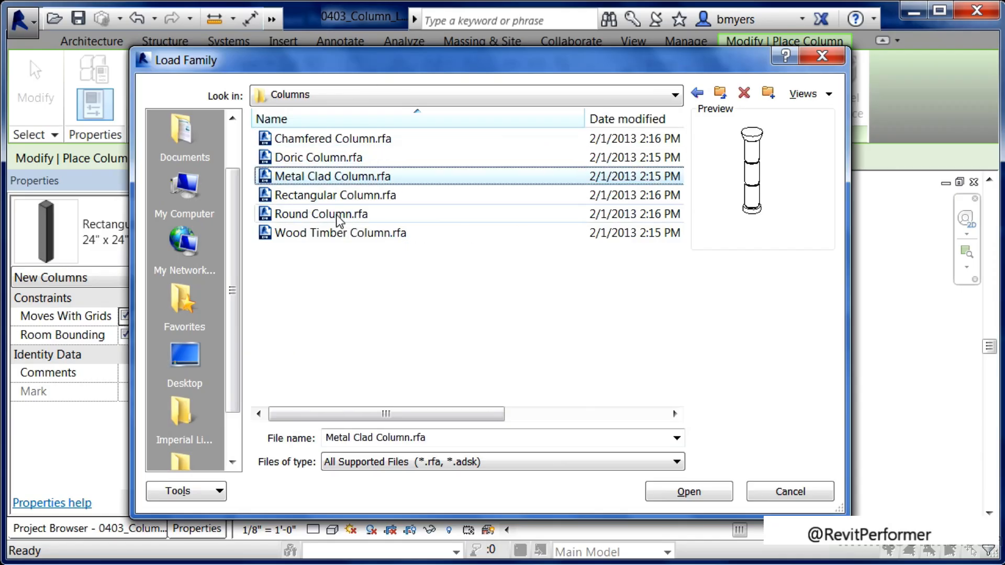
click(337, 214)
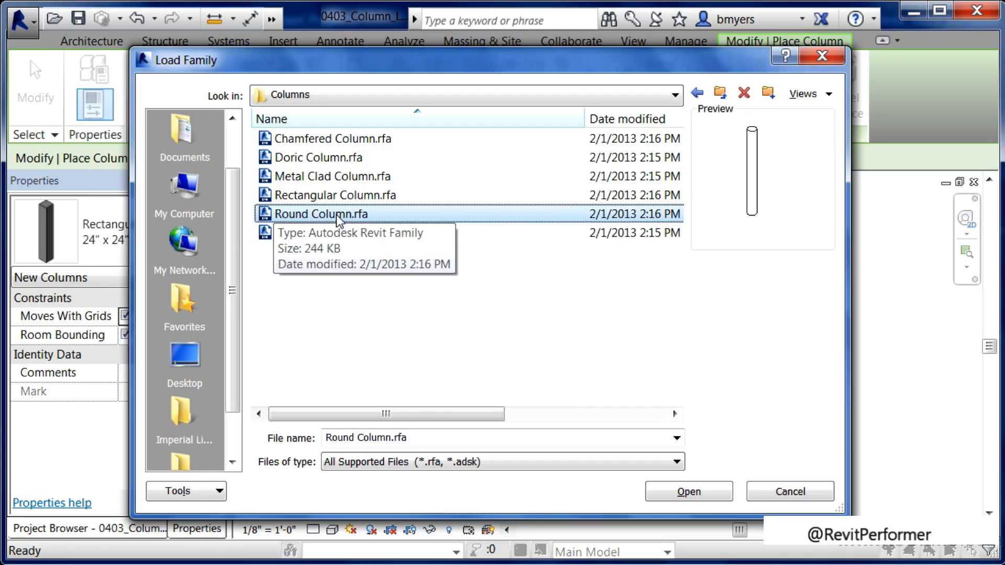
click(673, 494)
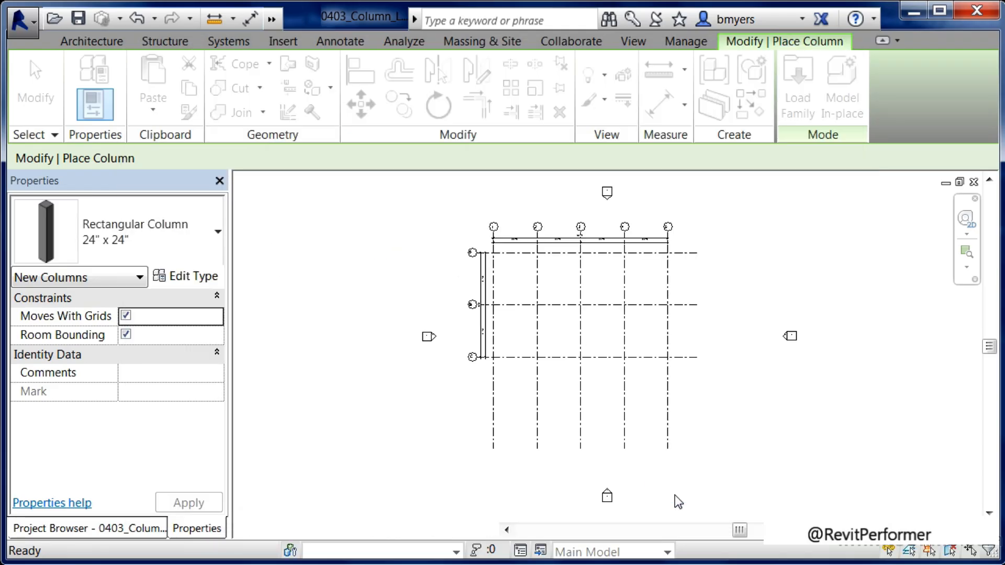
Step: Check the round column types offered for architectural columns and leave column placement
click(167, 240)
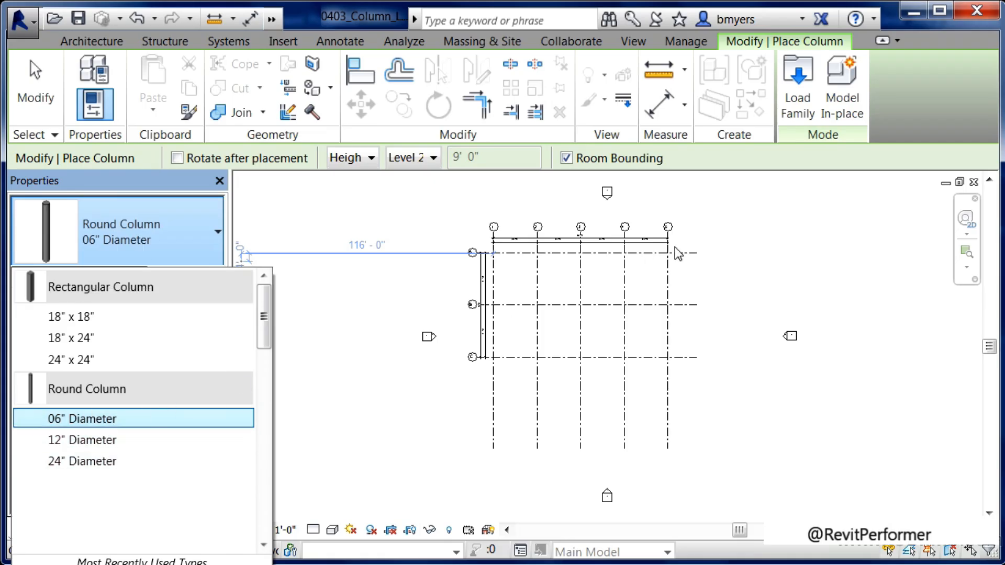
click(732, 160)
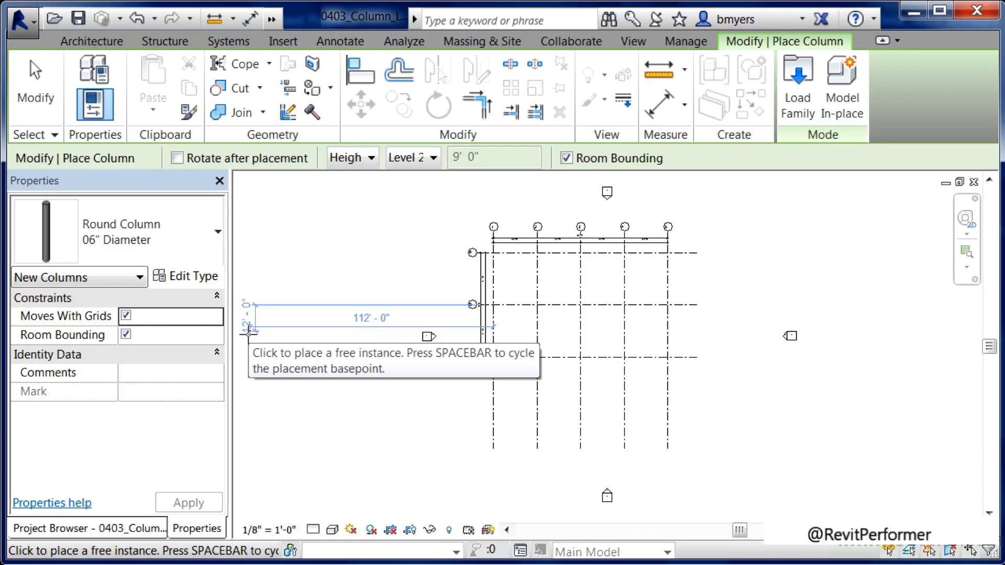
key(Escape)
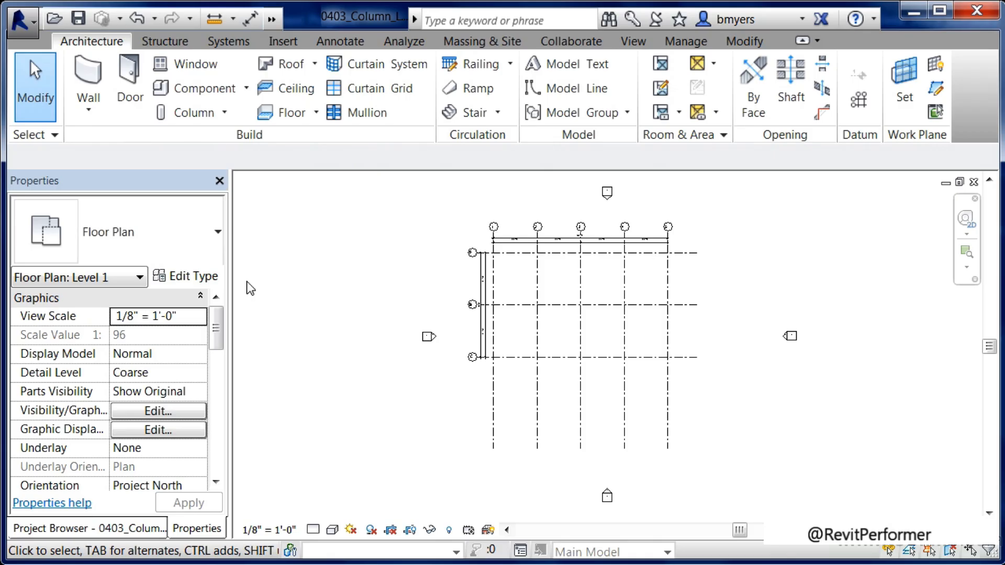
Step: Open W-Wide Flange-Column.rfa for loading from the Steel folder of the Structural Columns library
click(226, 120)
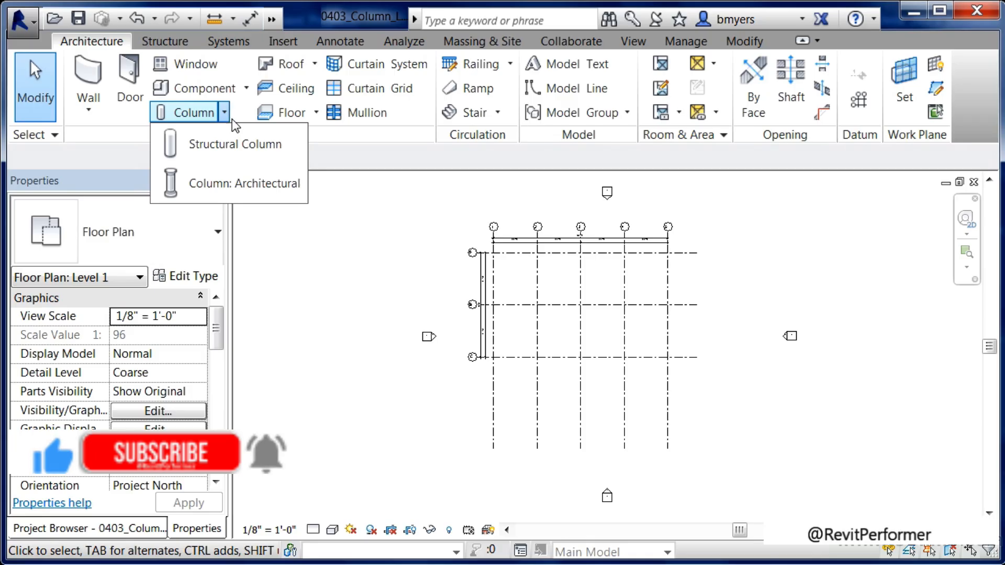
click(288, 40)
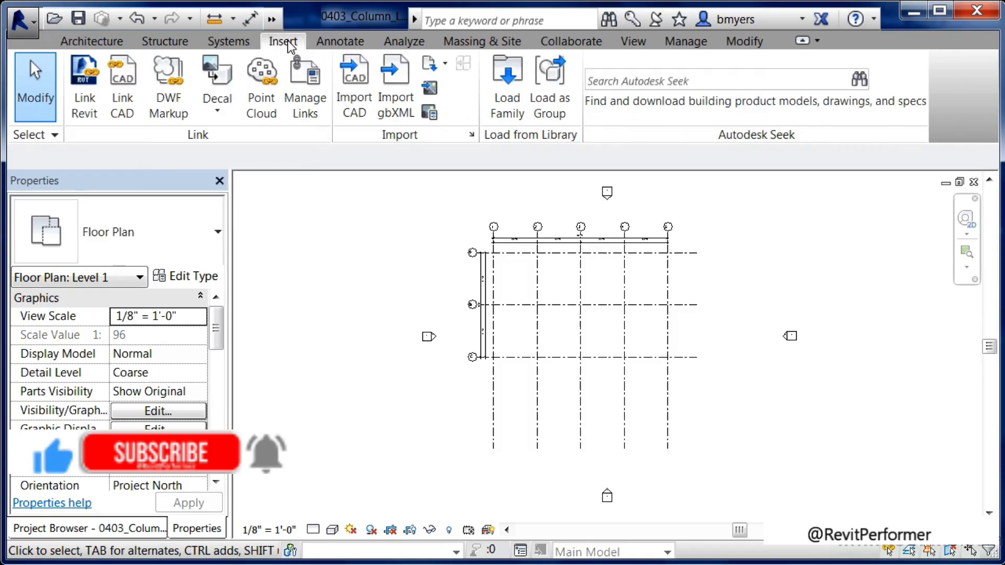
click(516, 95)
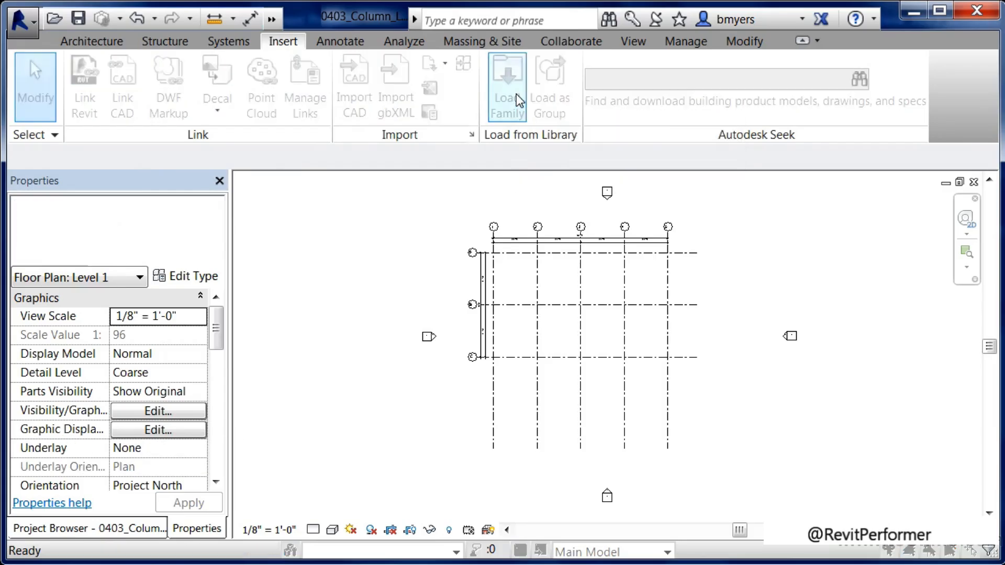
drag(675, 181, 672, 339)
click(354, 216)
double_click(353, 215)
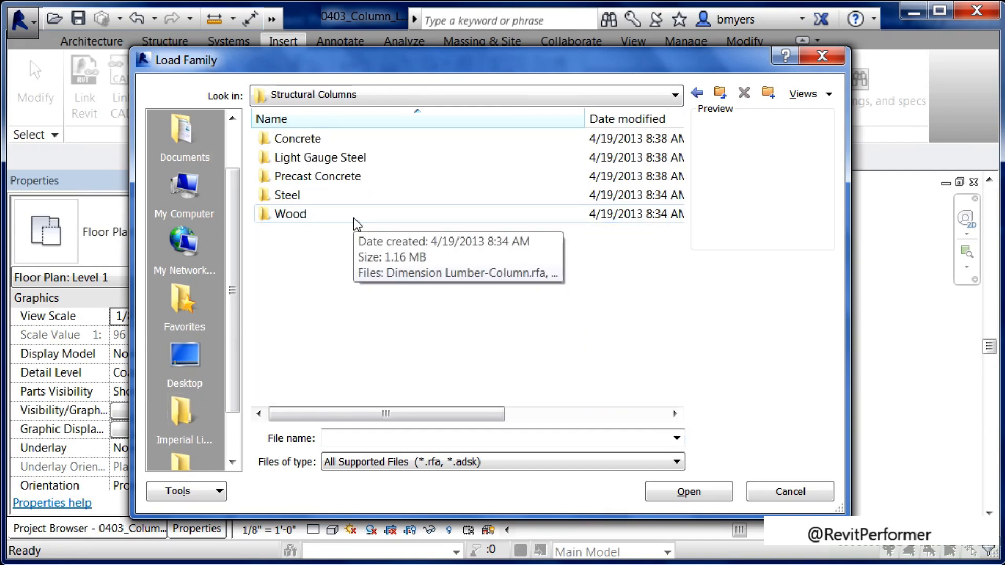
double_click(306, 195)
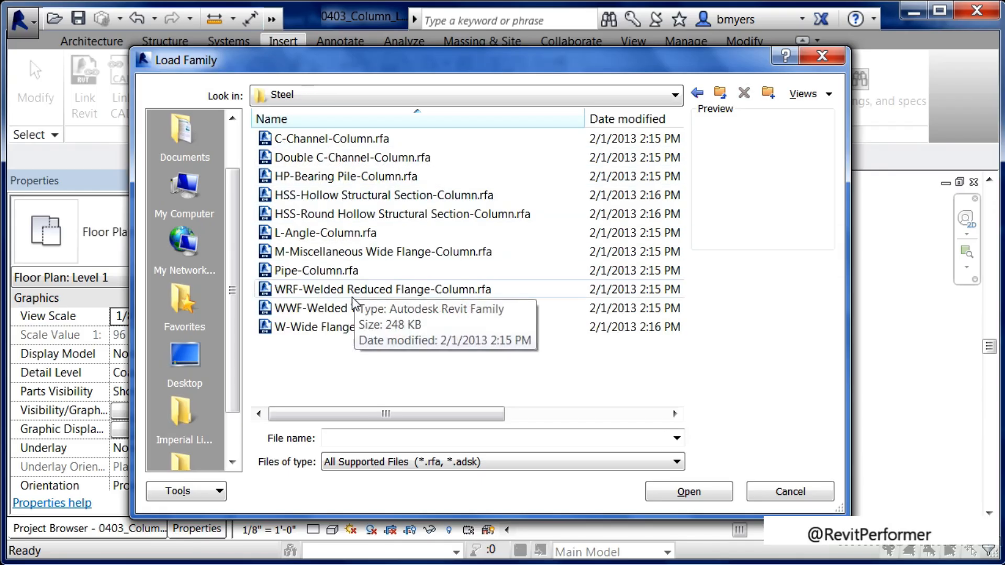
click(339, 330)
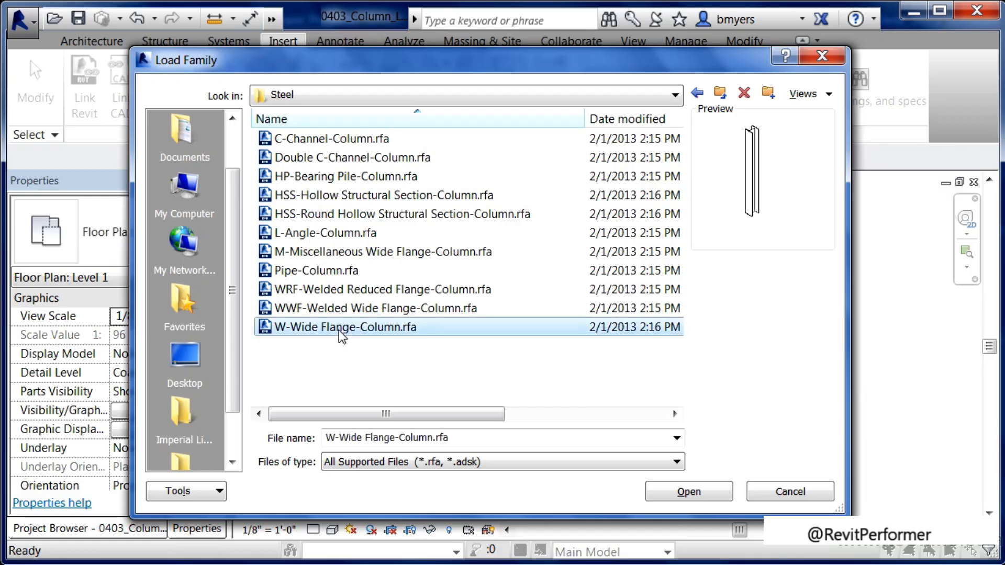
click(695, 492)
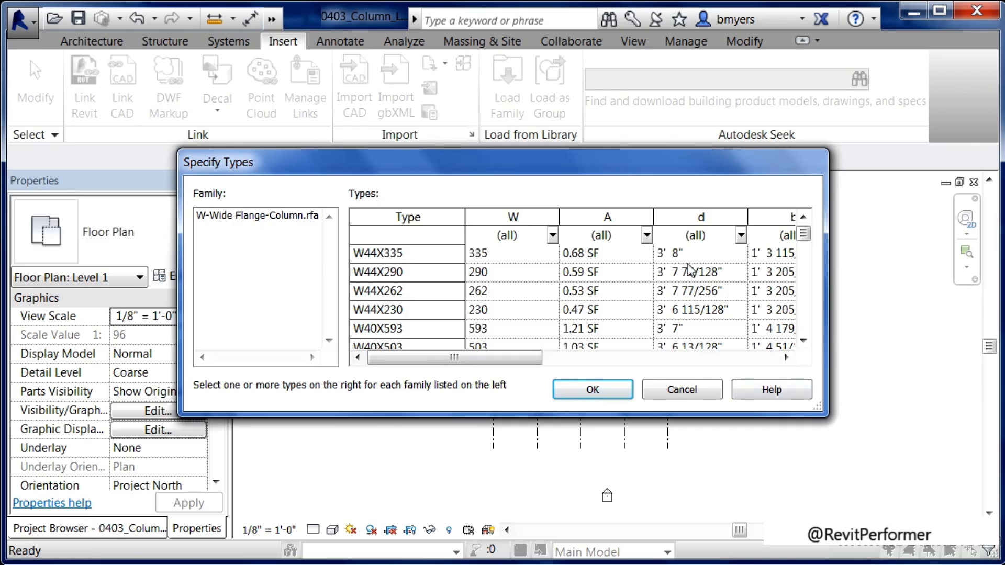
Step: Load only the W4X13 type of the wide flange column, overwriting the existing version of the family
click(803, 340)
click(803, 340)
click(803, 341)
click(803, 340)
click(803, 340)
drag(809, 343, 809, 343)
drag(804, 260, 804, 329)
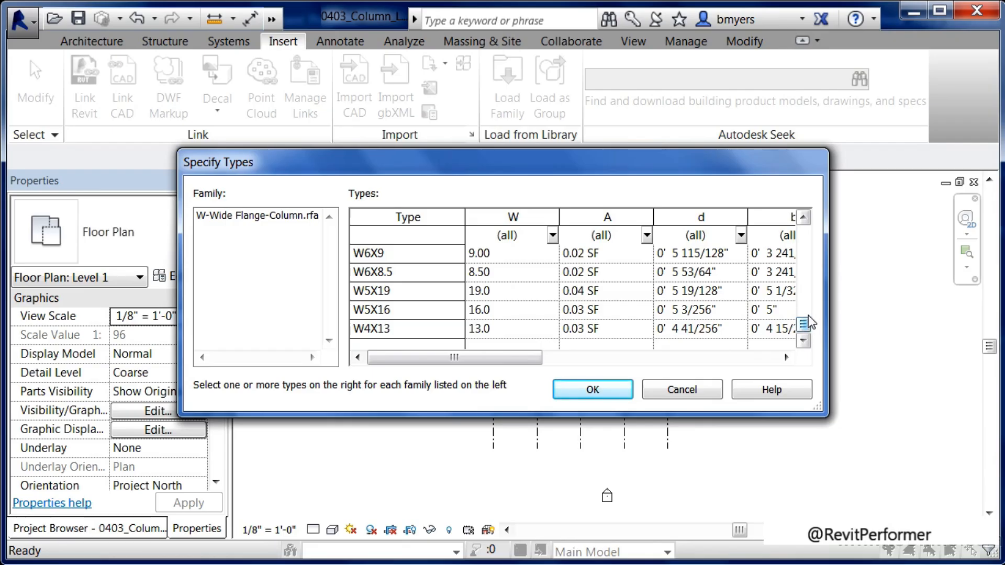
click(385, 328)
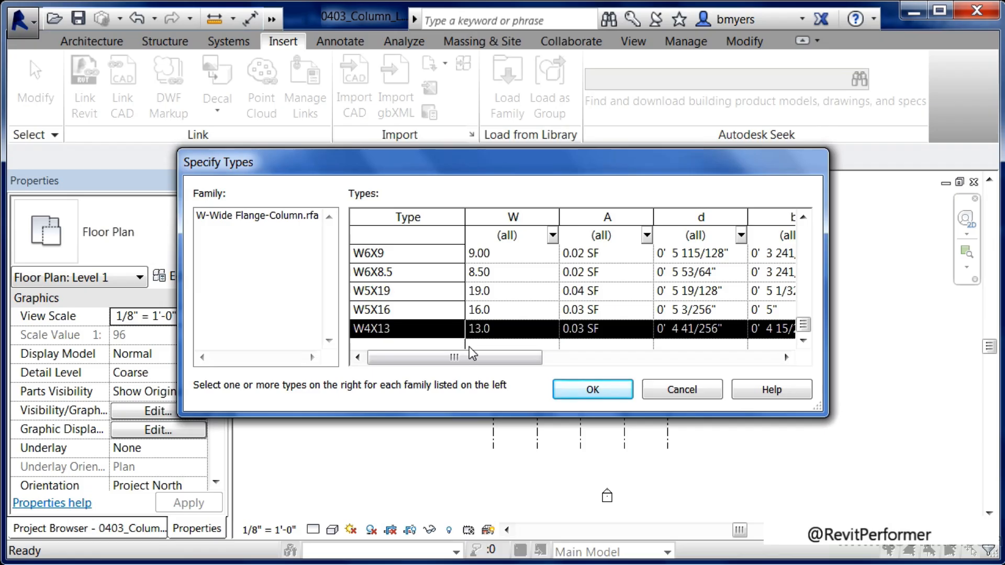
click(578, 393)
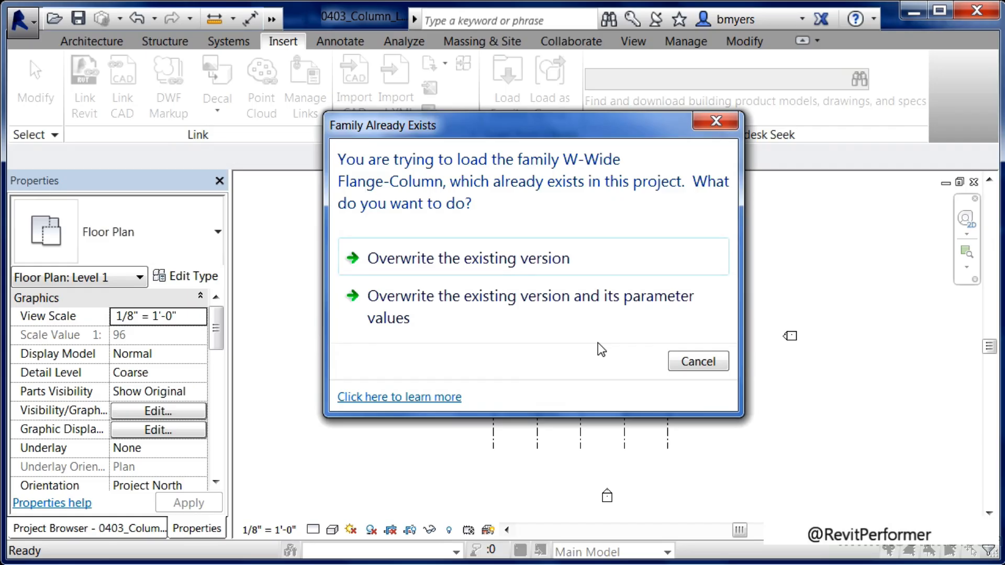
click(525, 271)
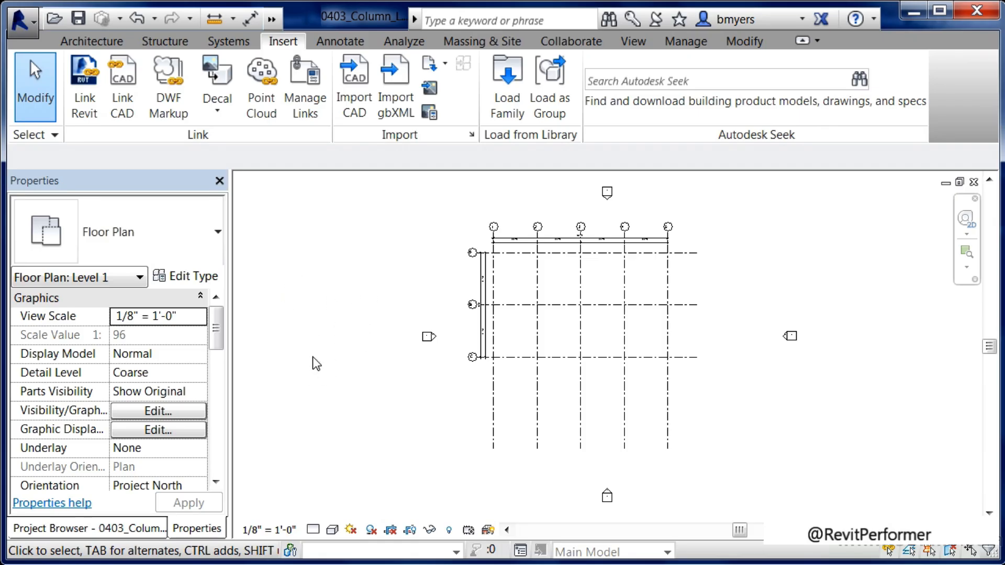
Step: Start placing a structural column and check the W-Wide Flange-Column types available in the project
click(122, 42)
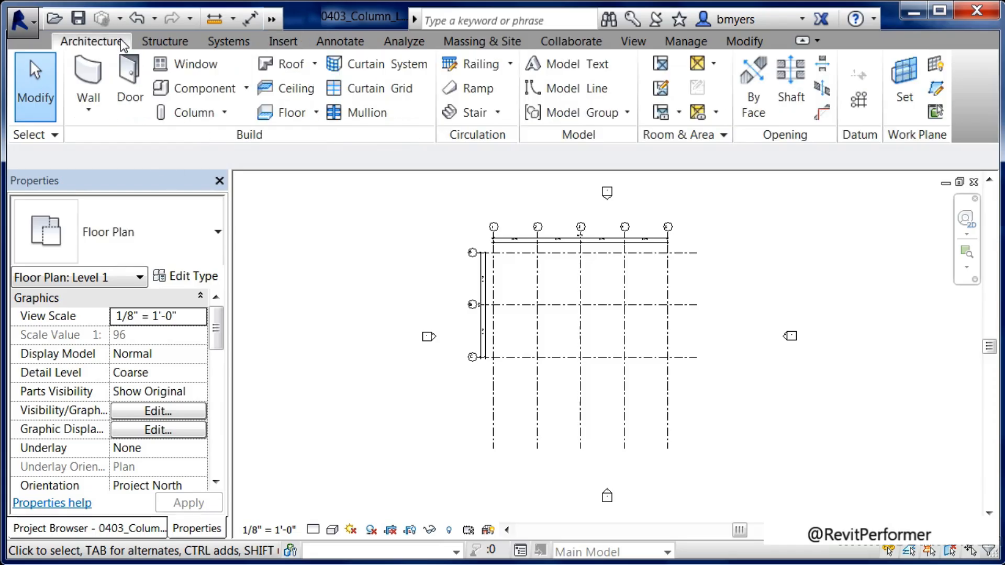
click(225, 112)
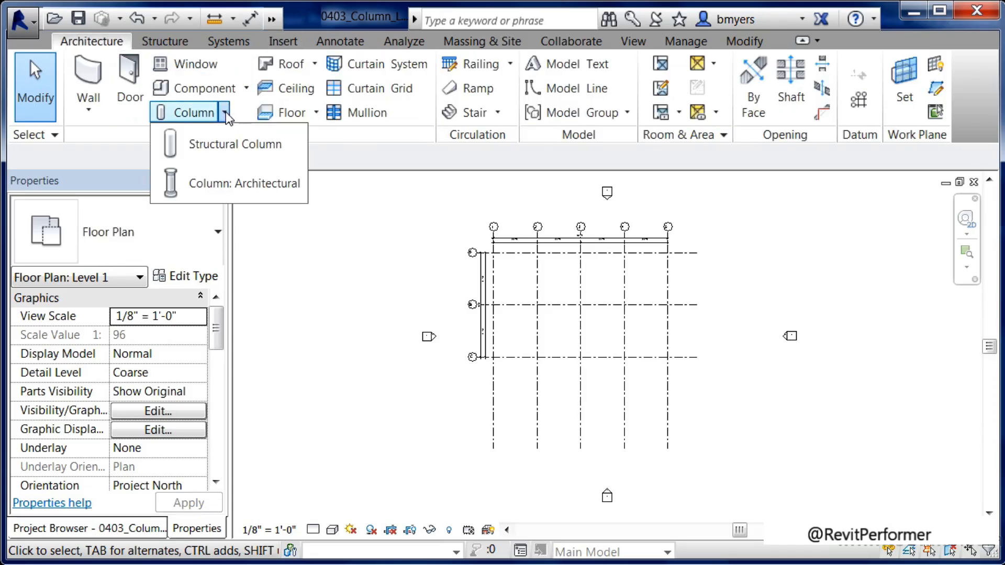
click(232, 143)
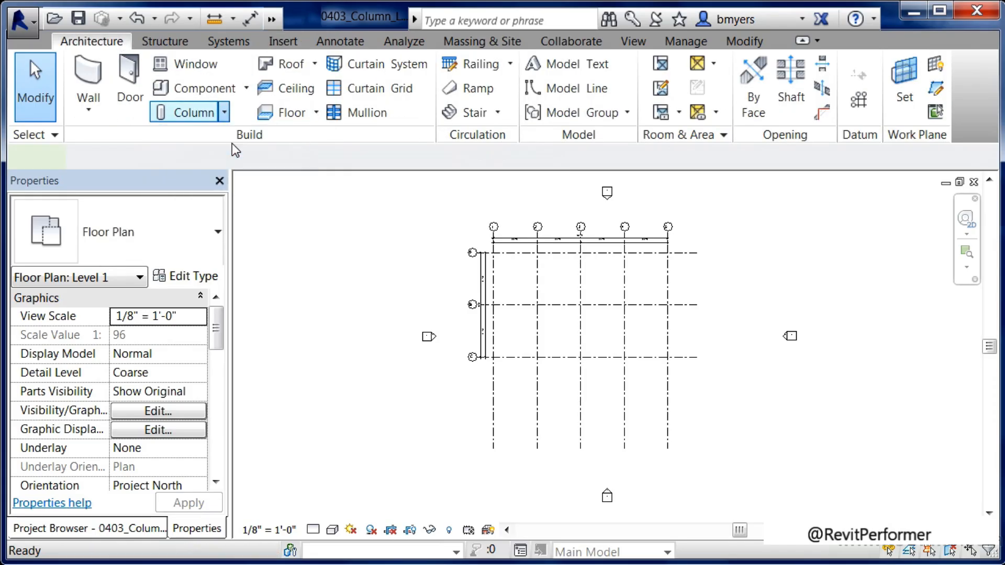
click(202, 236)
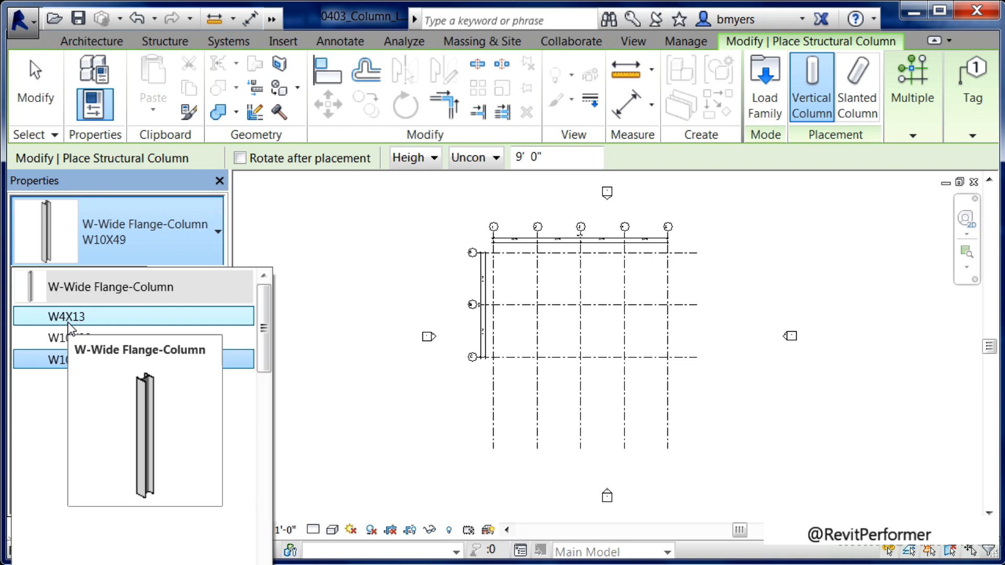
click(68, 285)
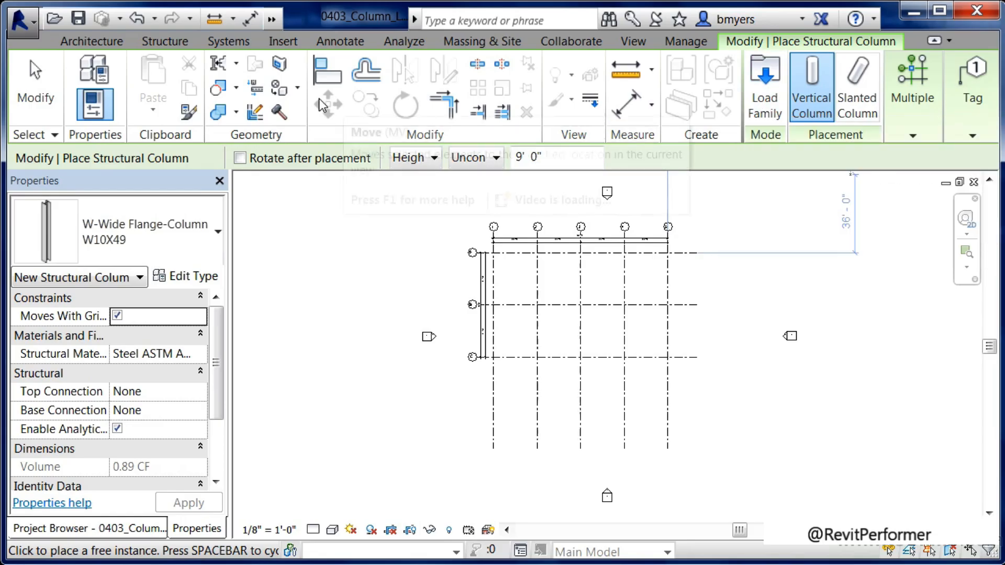
click(284, 42)
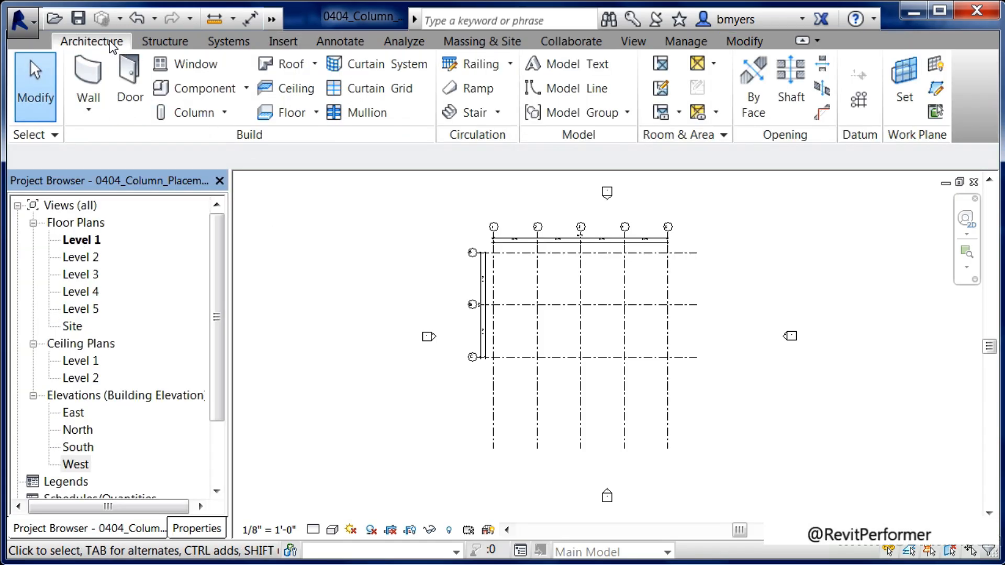
Step: Start placing an architectural column and choose the Round Column 12" Diameter type
click(222, 116)
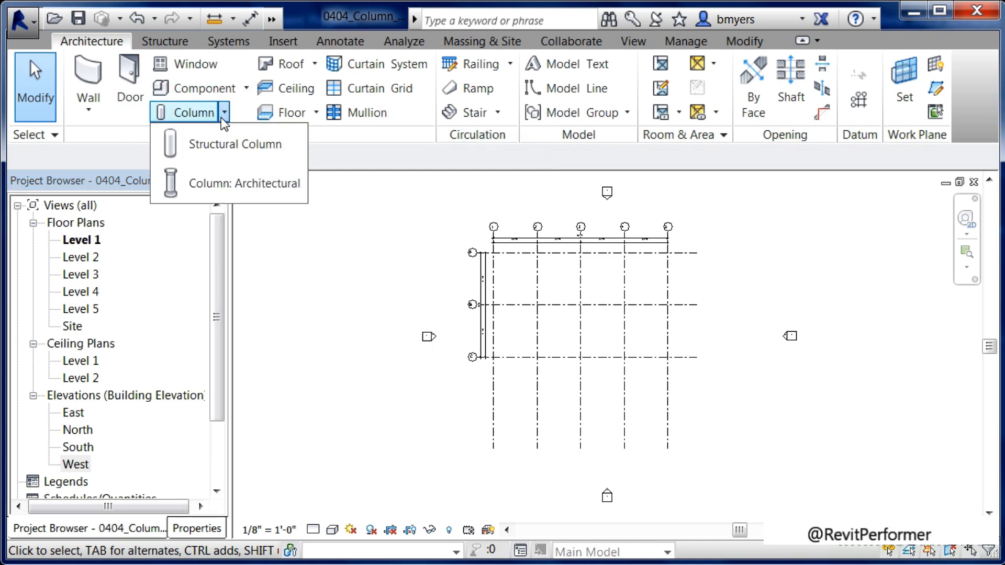
click(227, 181)
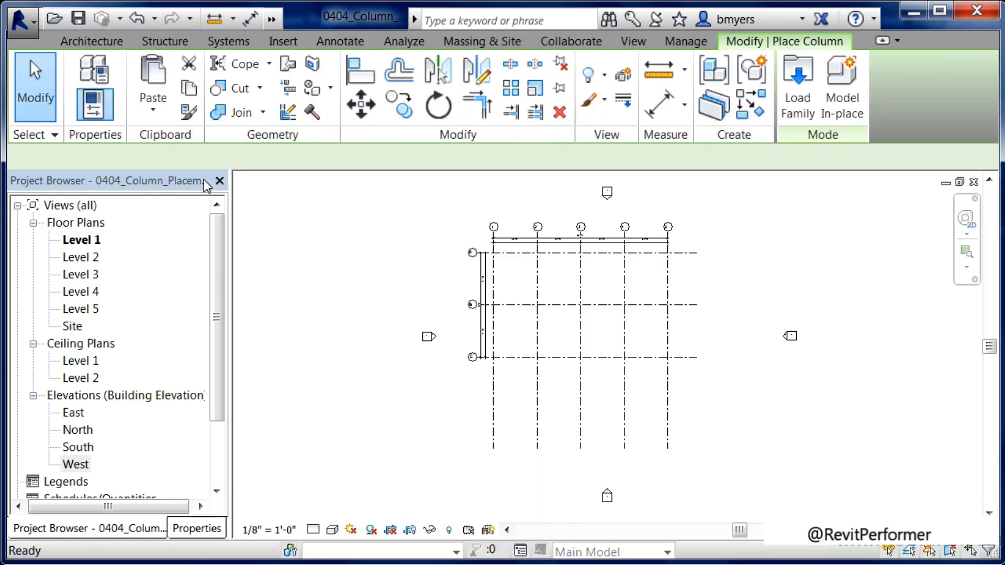
click(198, 529)
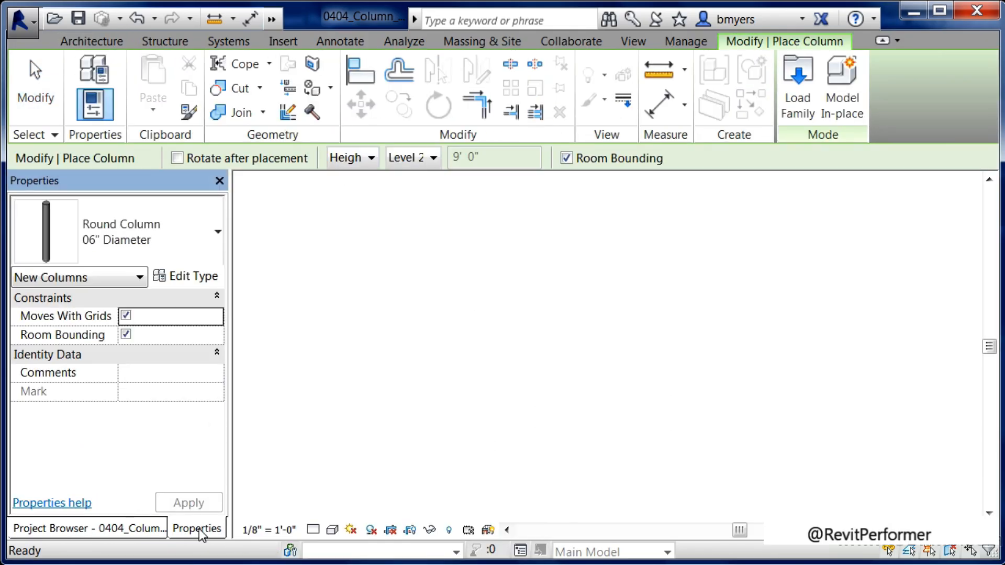
click(181, 239)
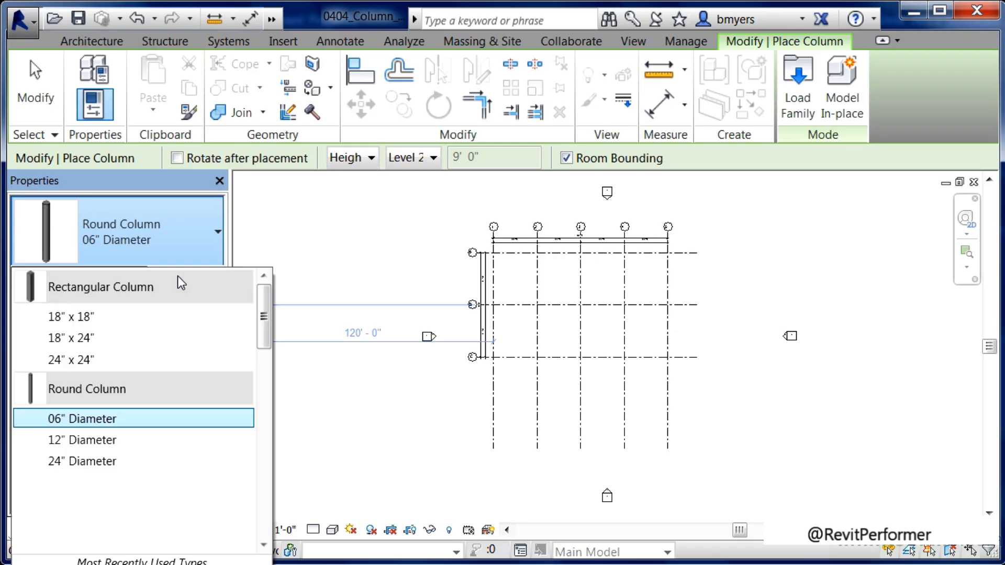
mouse_move(82, 444)
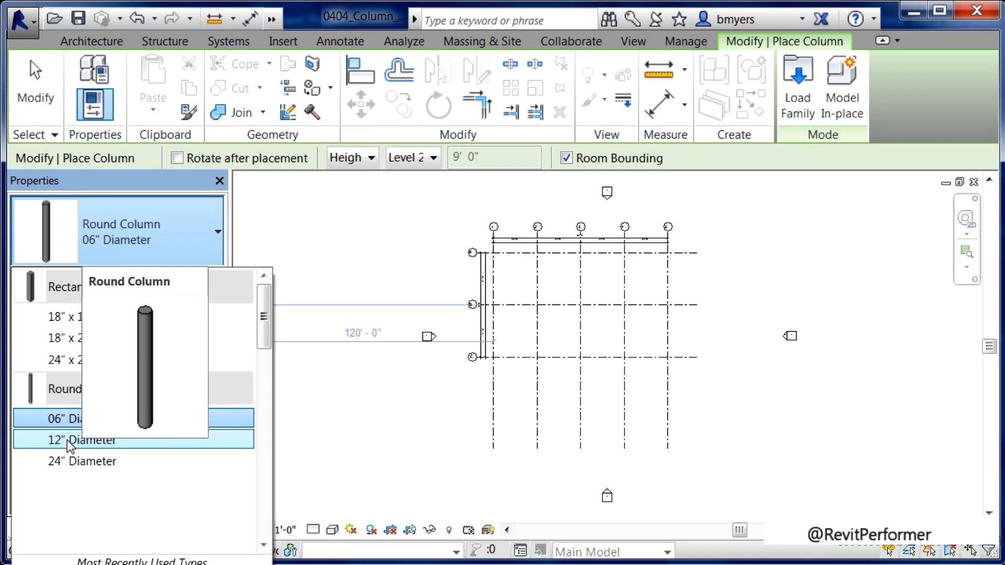
click(67, 440)
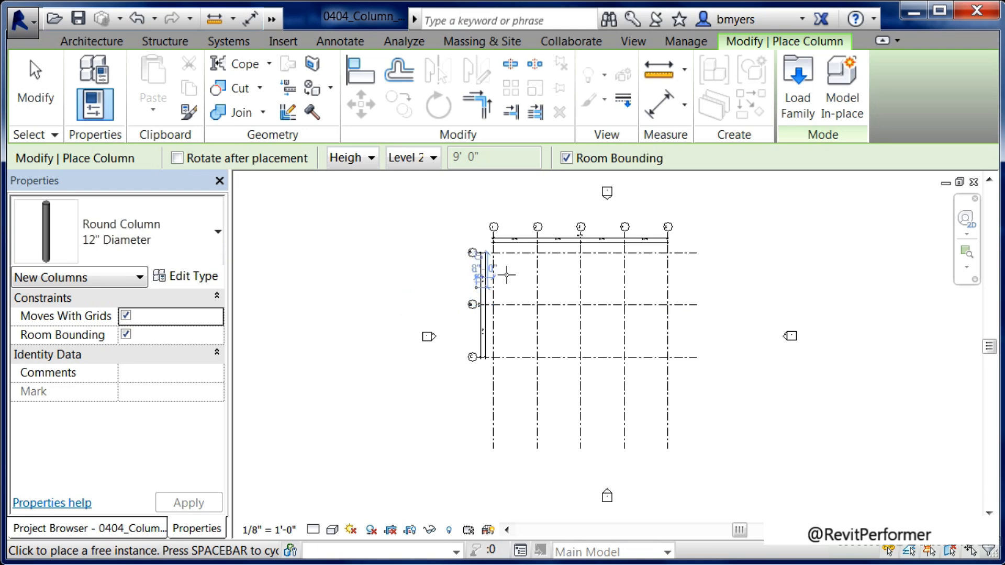
Step: Check the Depth and Height choices for the new columns and set their height to reach Level 2
scroll(529, 264, up, 1)
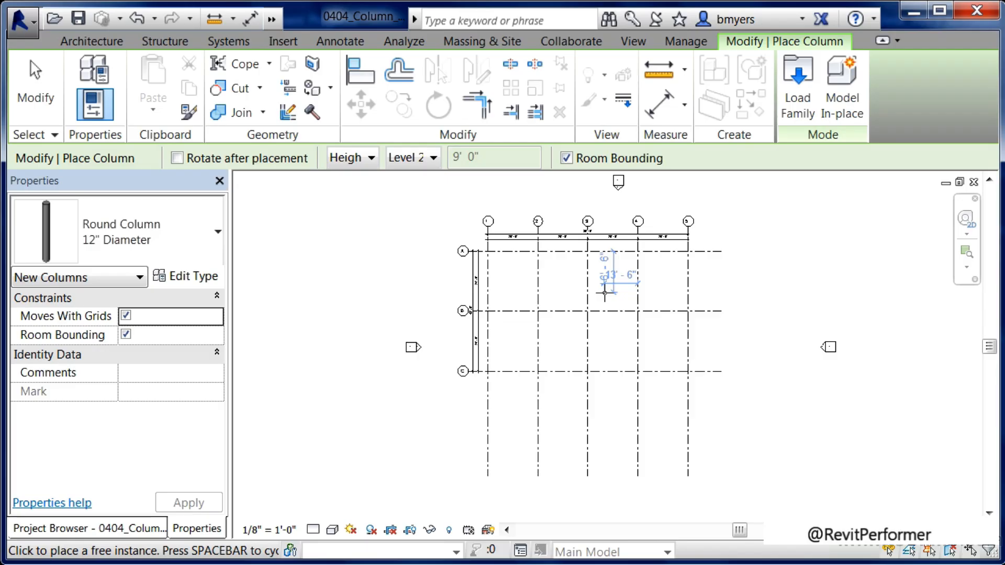
scroll(616, 262, up, 2)
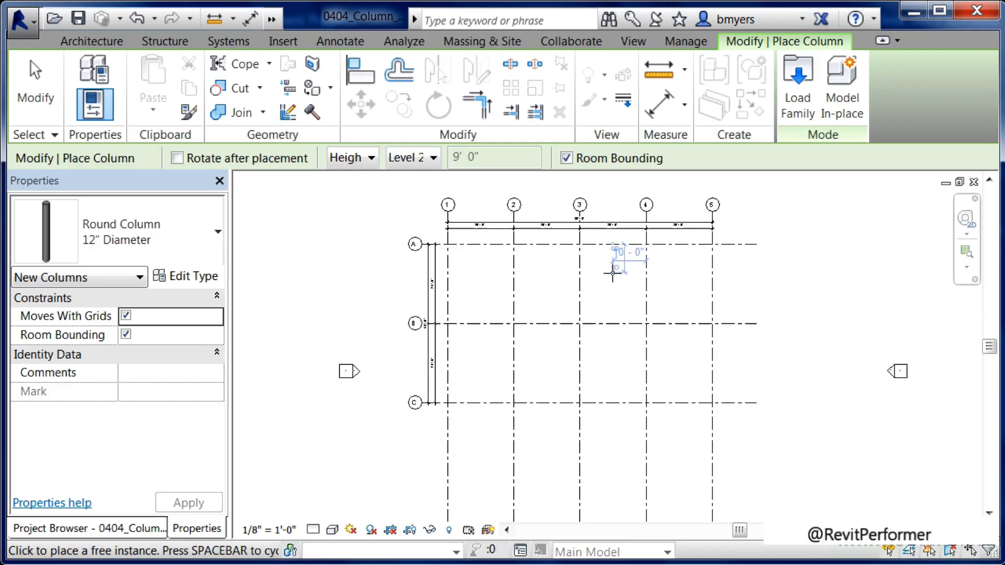
scroll(612, 272, up, 1)
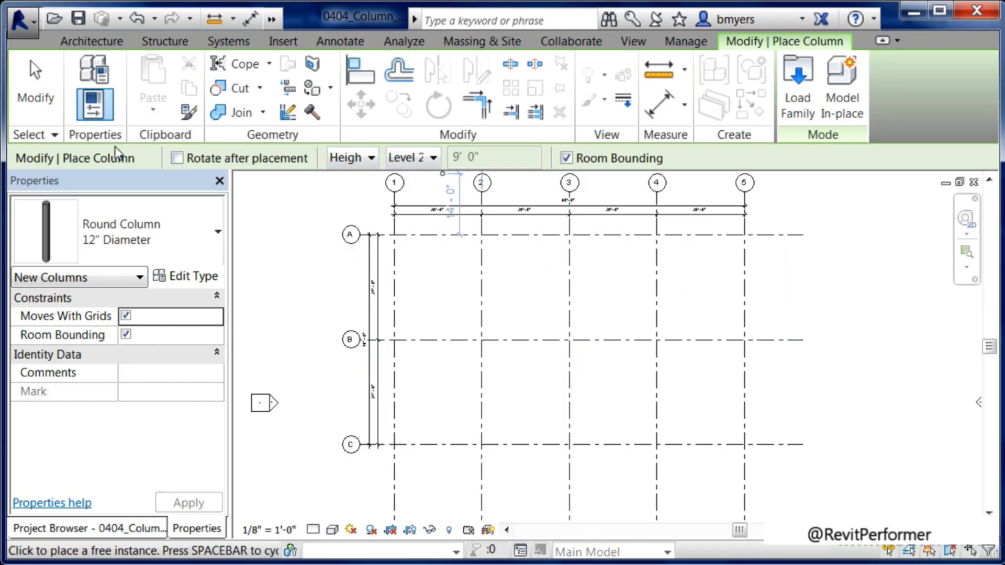
click(371, 161)
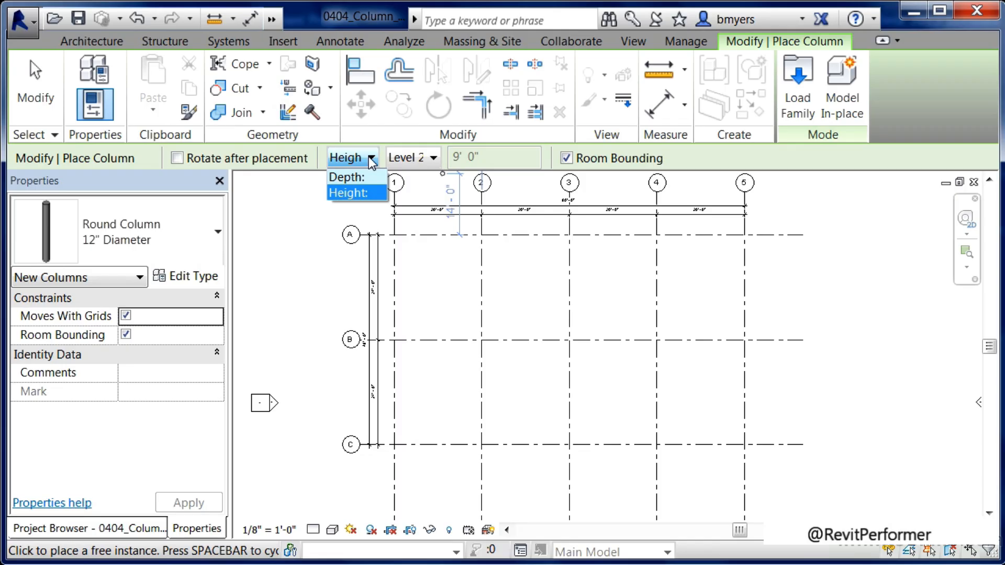
click(549, 160)
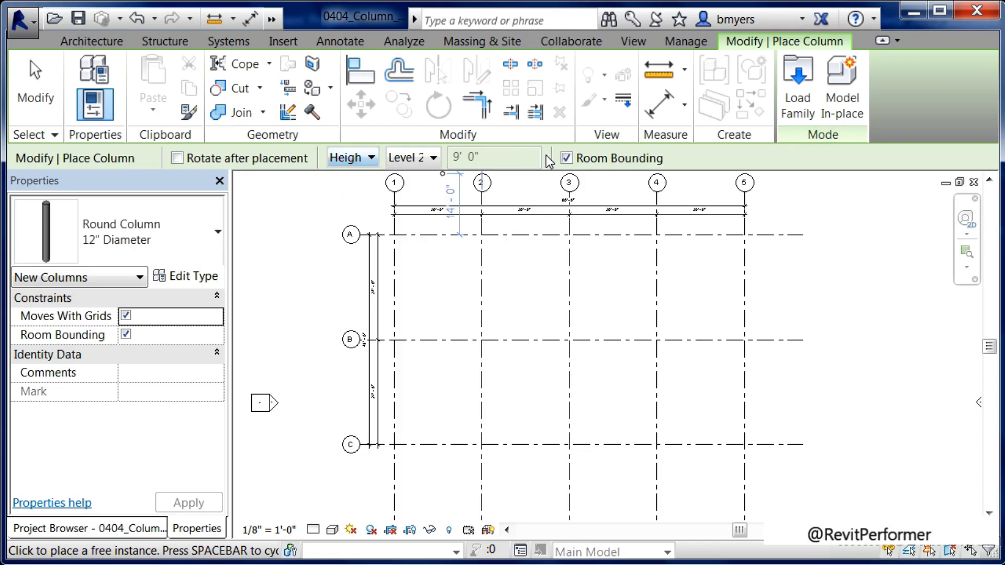
click(429, 162)
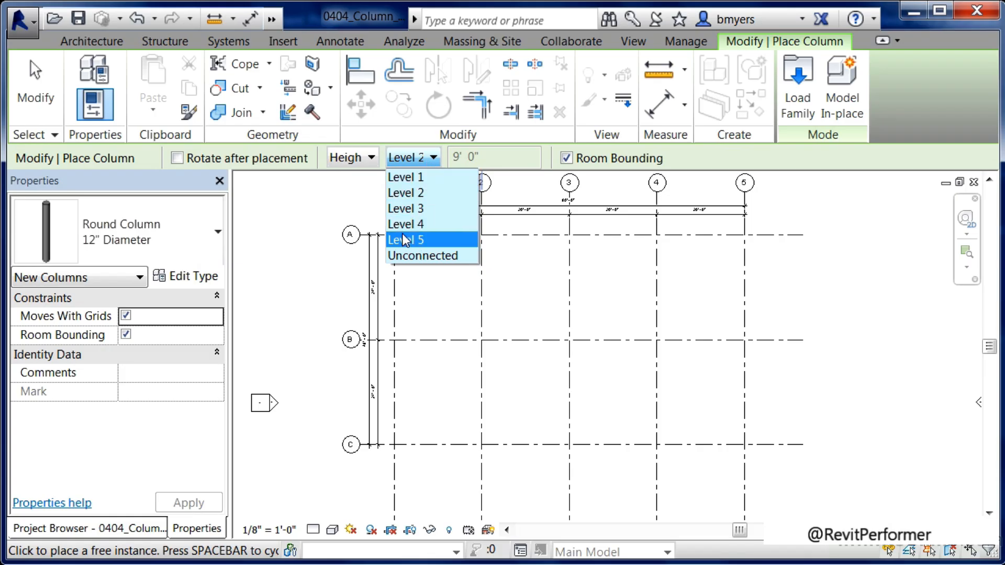
click(422, 193)
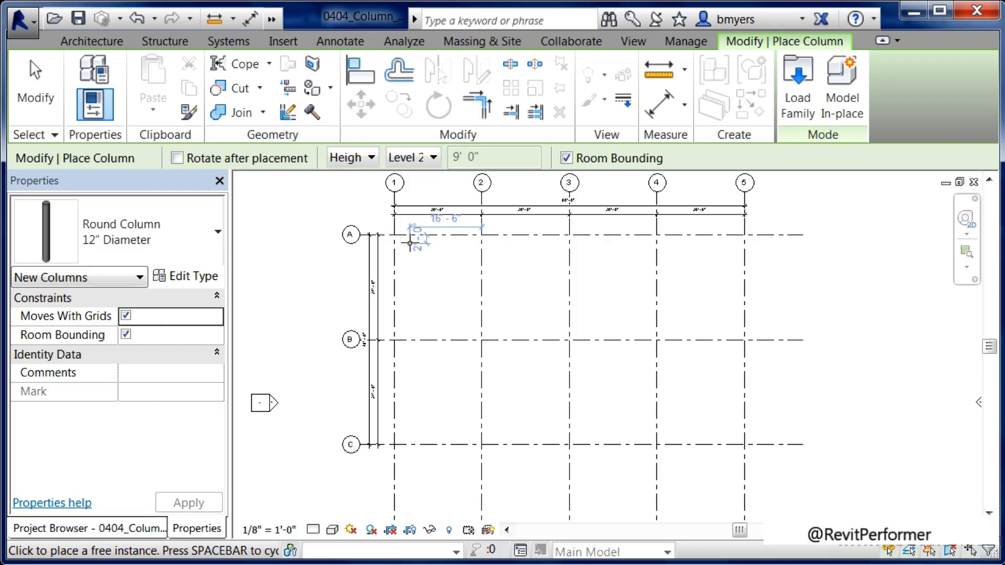
Step: Place 12" round columns along grid A at its intersections with grids 1 through 5
scroll(394, 235, up, 1)
scroll(394, 234, up, 3)
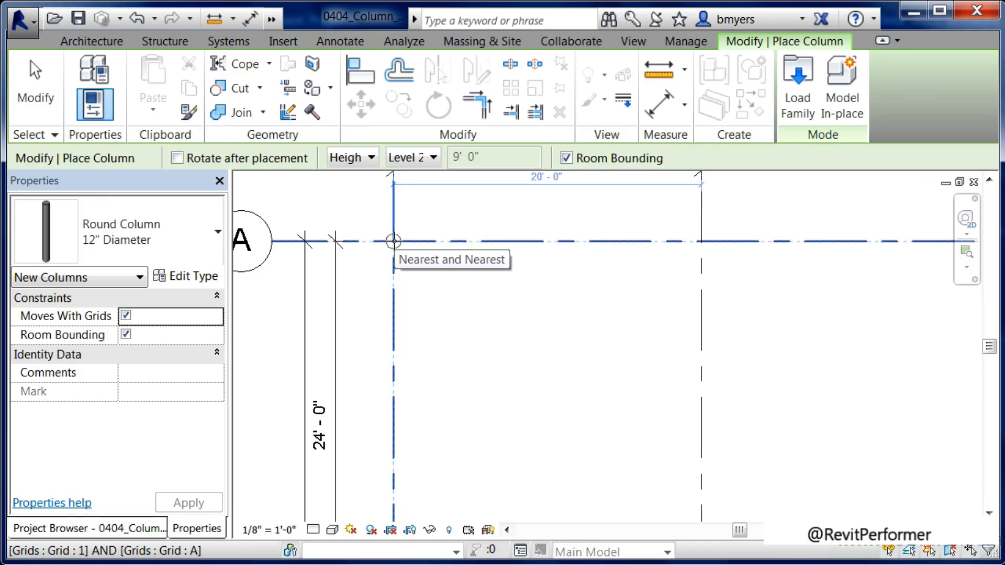
click(393, 241)
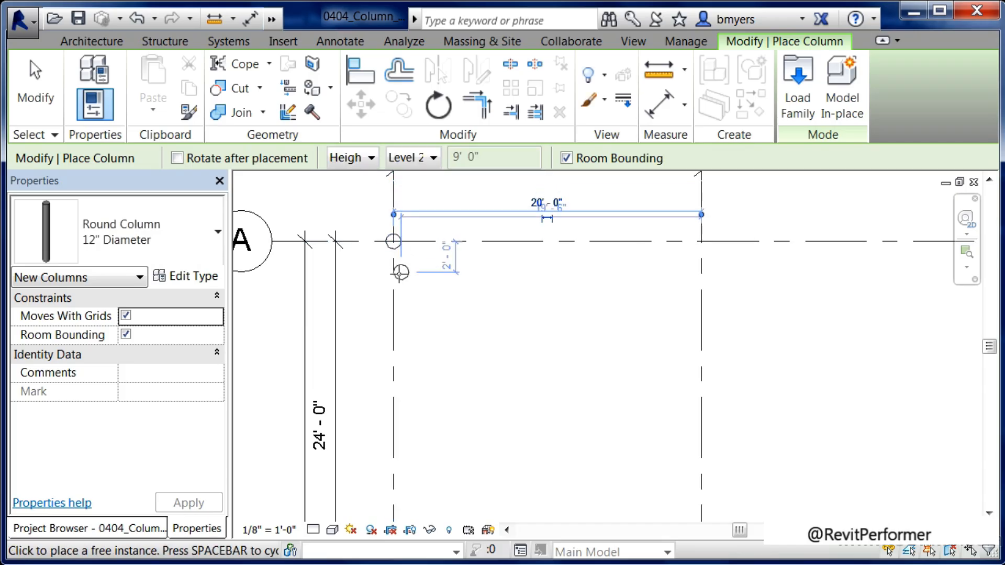
click(700, 241)
scroll(460, 285, down, 4)
click(681, 270)
click(814, 269)
click(947, 269)
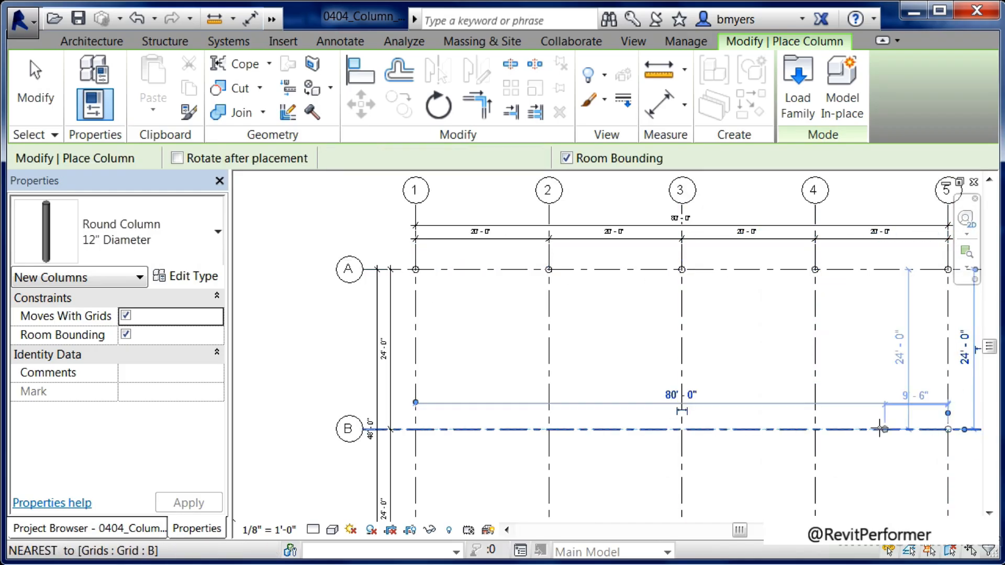
Step: Place 12" round columns along grid B at its intersections with grids 5 through 1
click(780, 417)
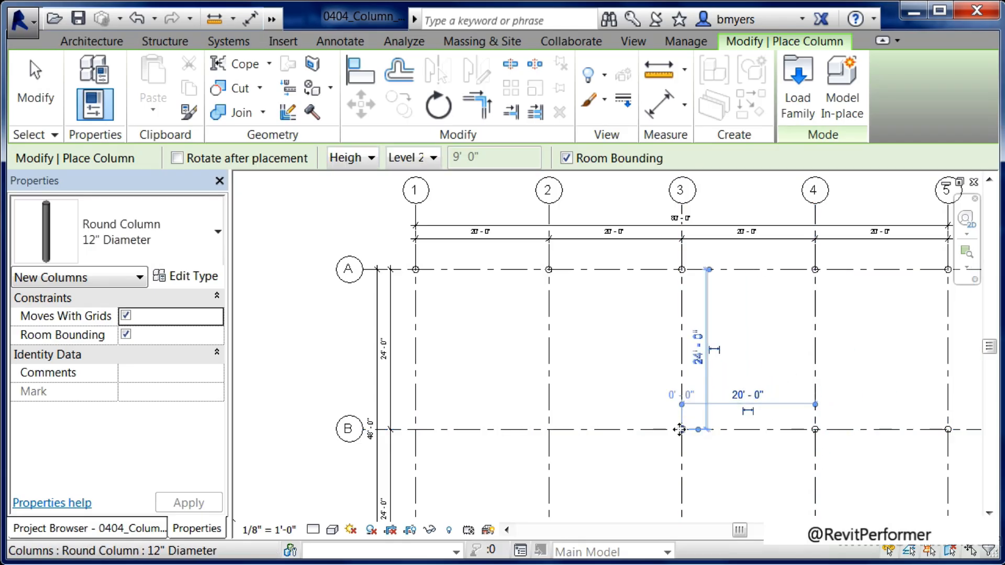
click(681, 428)
scroll(530, 435, up, 1)
click(549, 429)
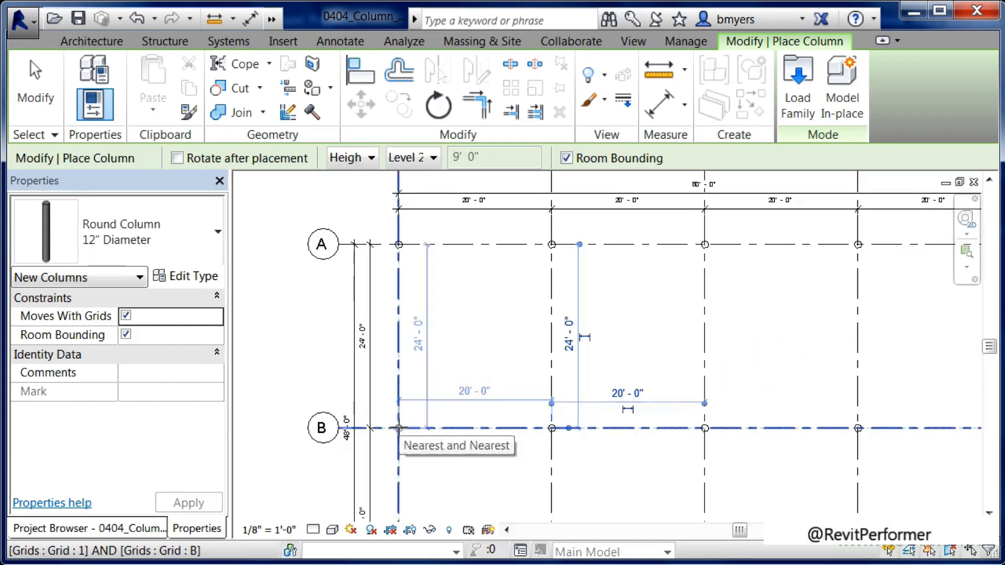
click(398, 428)
Step: Place 12" round columns along grid C at its intersections with grids 1 through 5
scroll(390, 449, down, 3)
scroll(388, 476, up, 2)
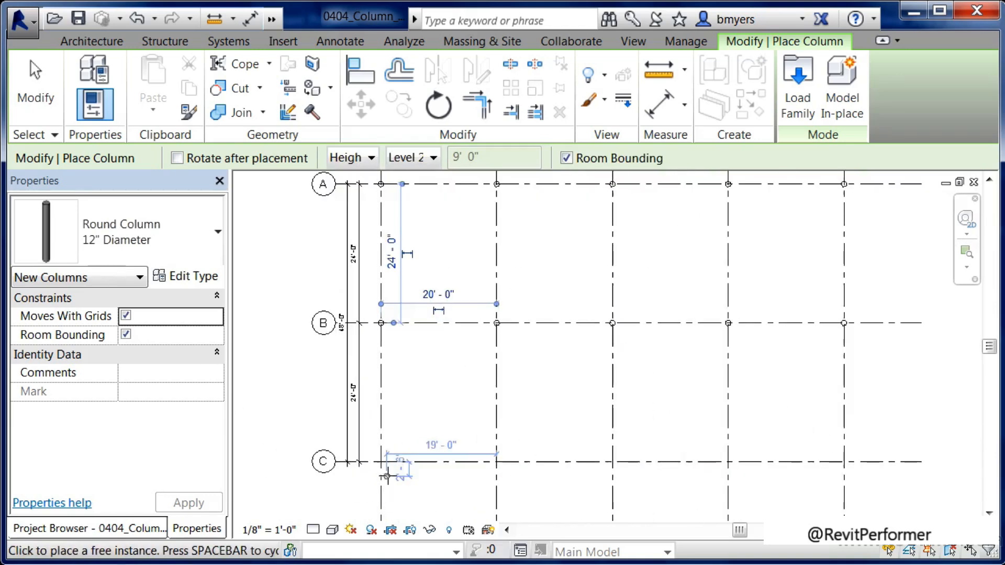
scroll(388, 475, up, 2)
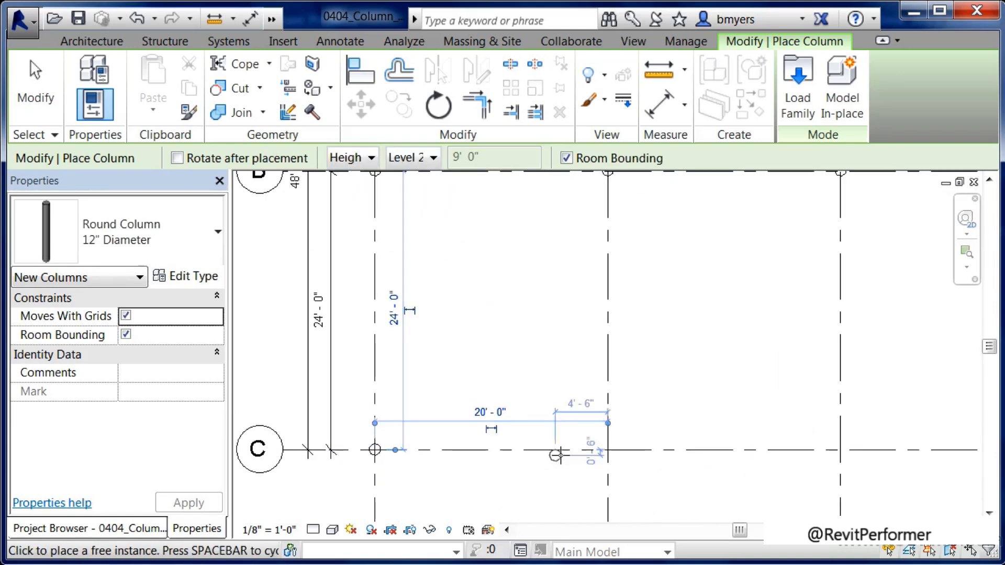
click(607, 449)
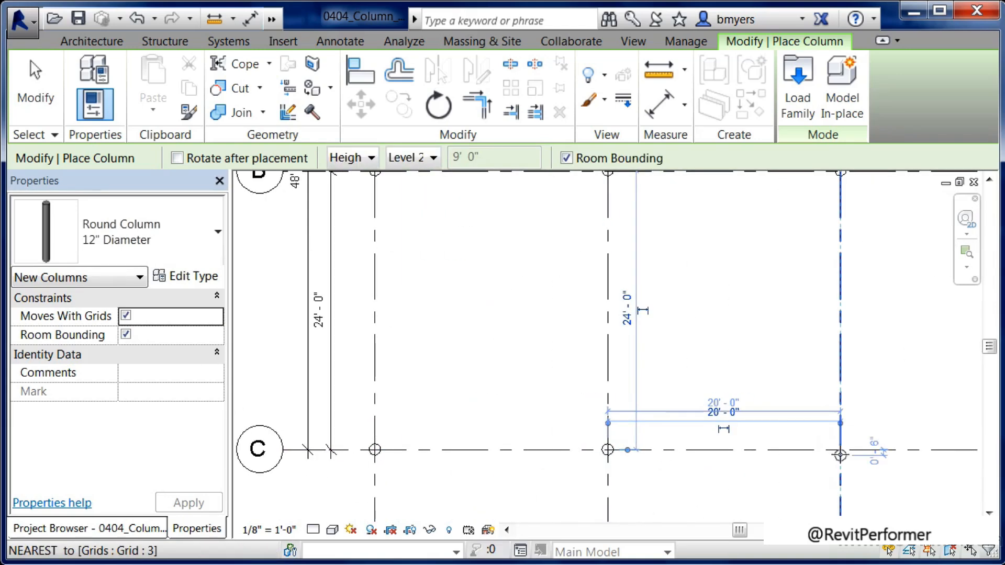
scroll(545, 455, down, 3)
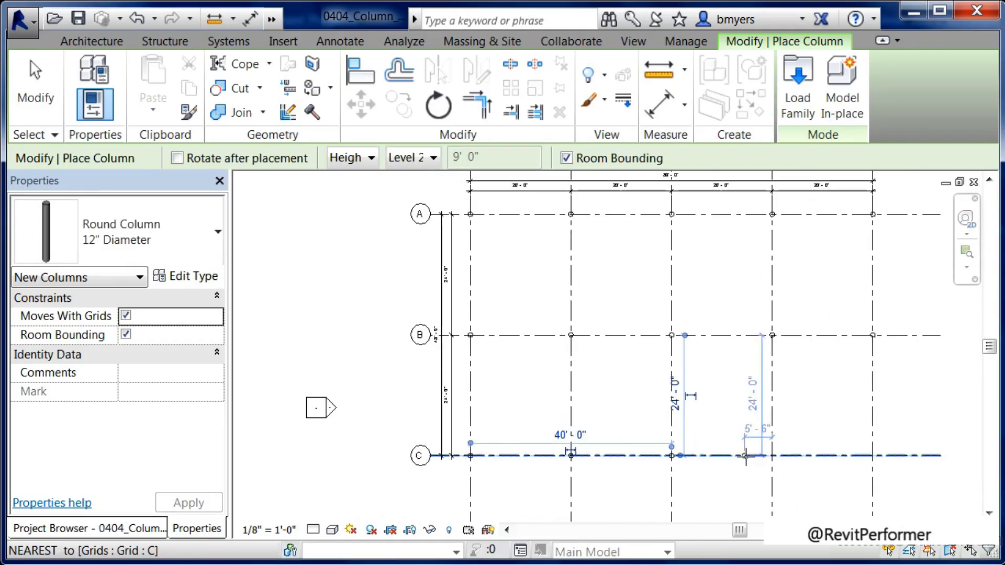
scroll(872, 456, up, 4)
click(875, 462)
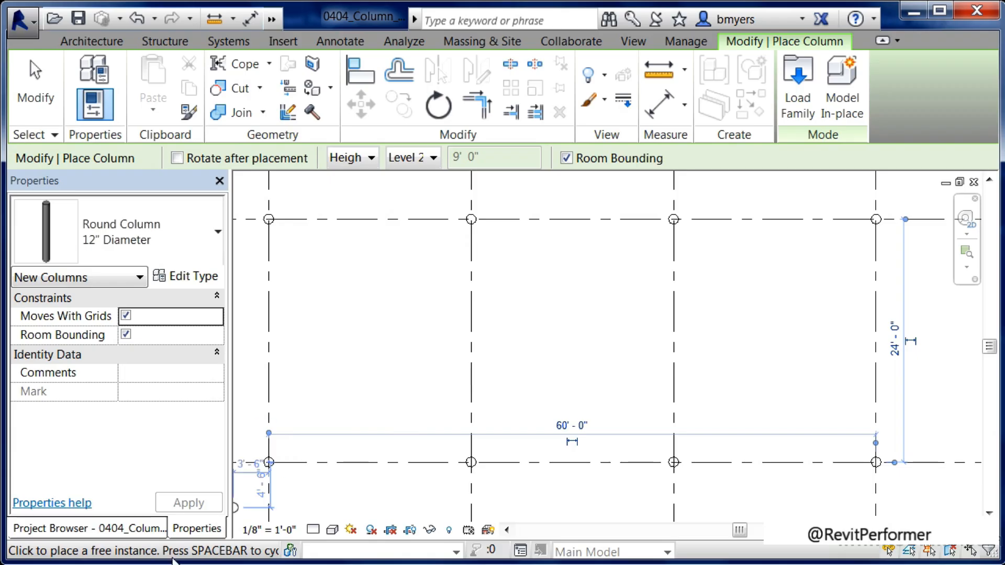
Step: Review the placed columns in the South elevation and in the default 3D view
click(134, 528)
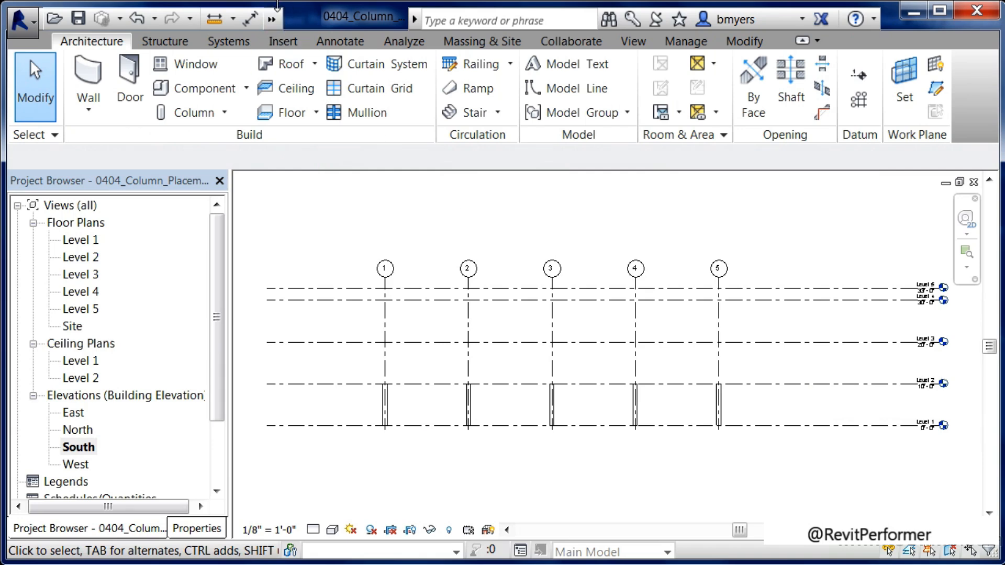
click(271, 20)
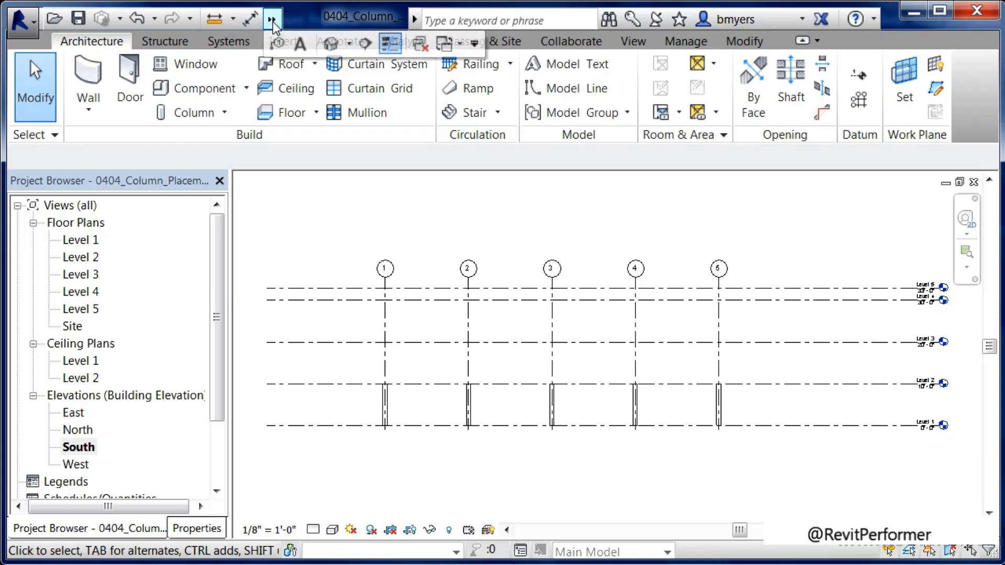
click(330, 44)
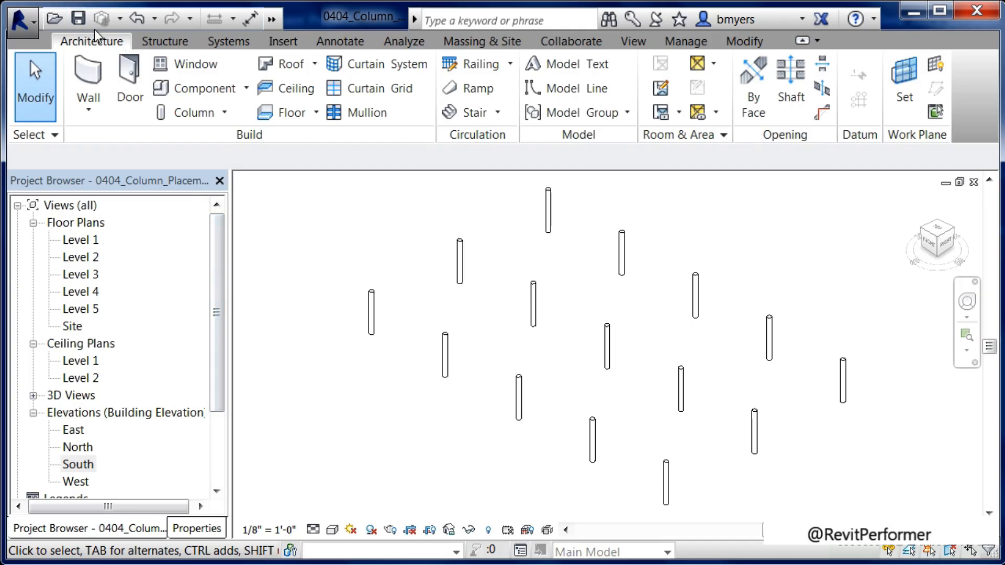
Step: Start another architectural column in the 3D view and show the column types available
click(227, 112)
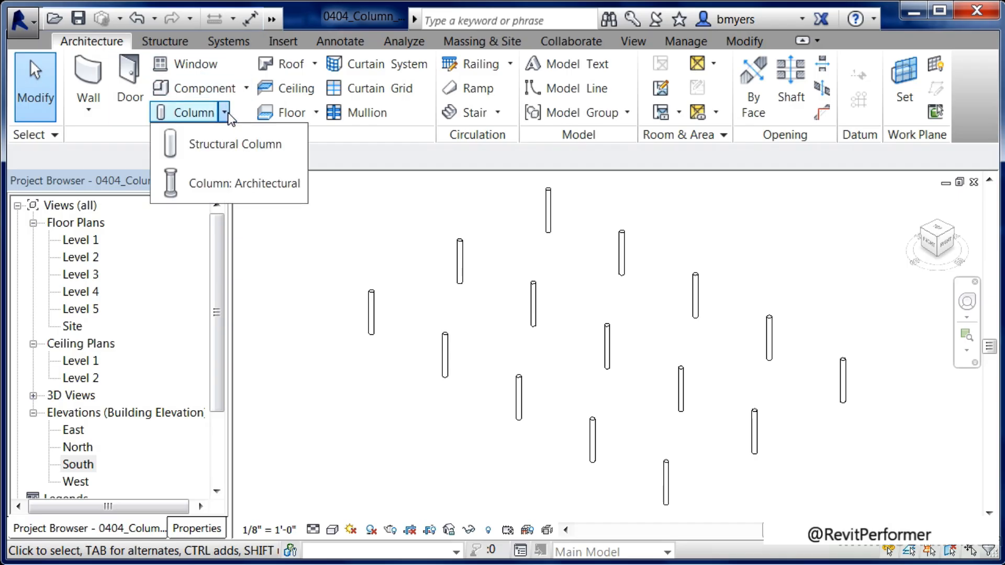
click(231, 180)
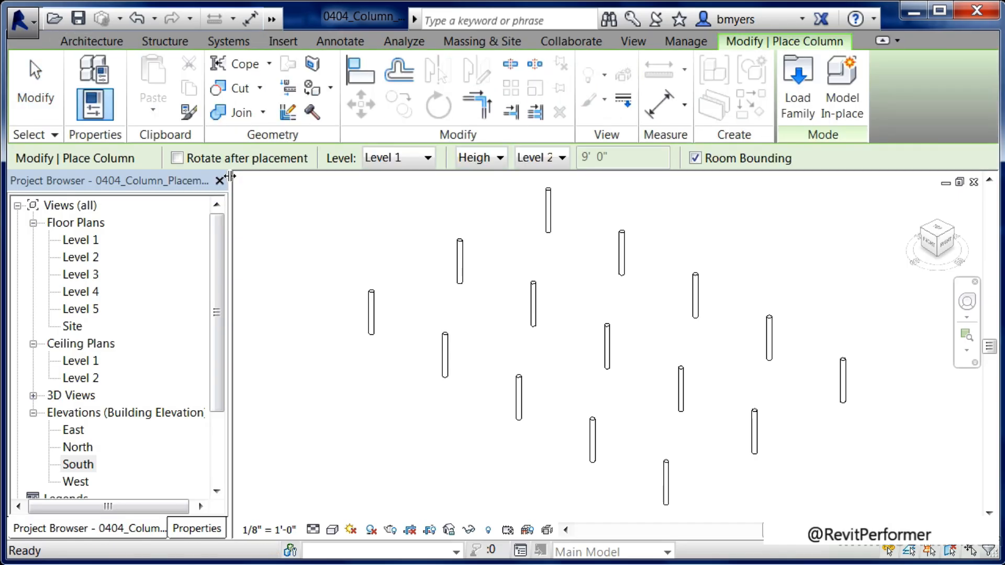
click(198, 527)
click(175, 233)
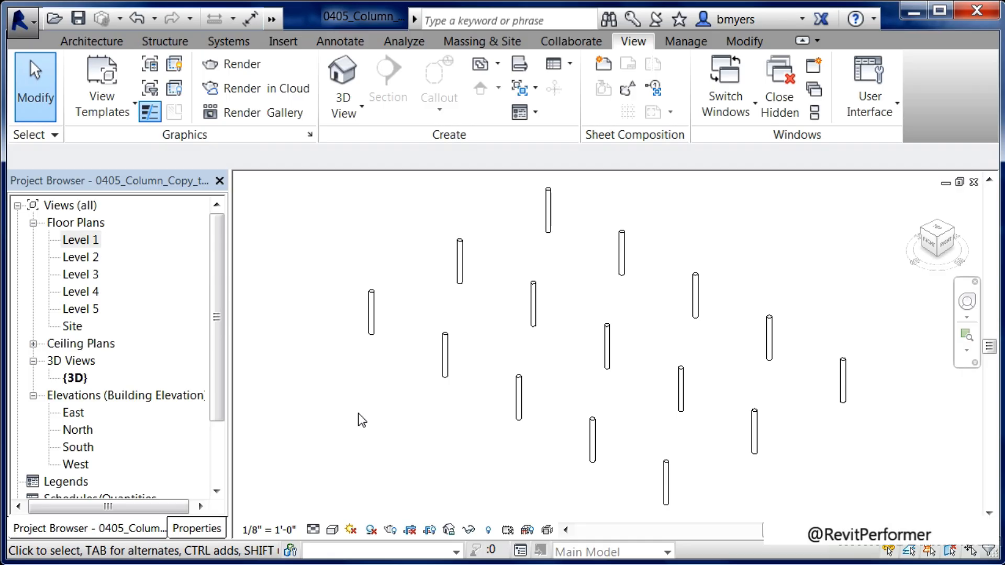
Step: View the columns in the South elevation and return to the Level 1 floor plan
double_click(78, 448)
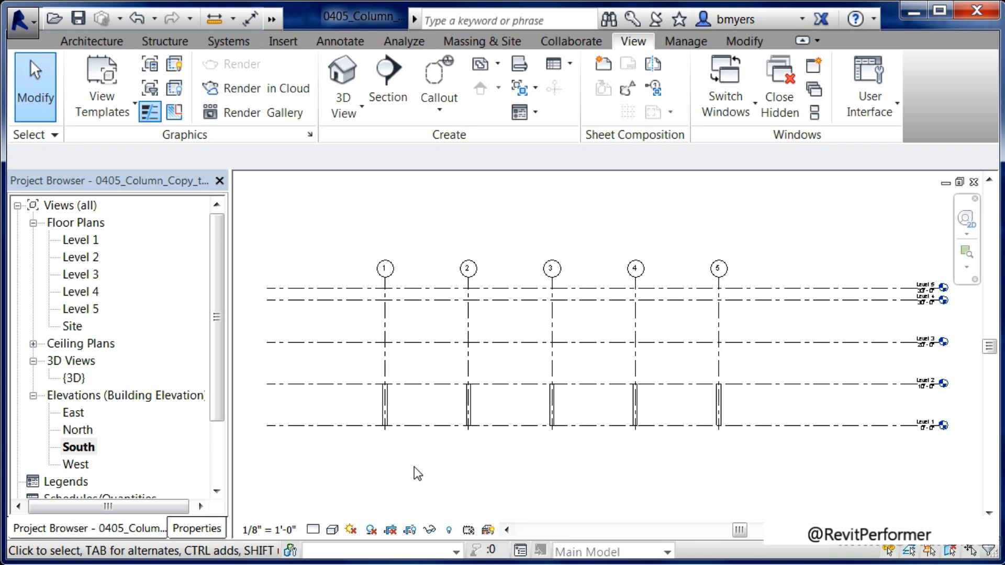
double_click(88, 242)
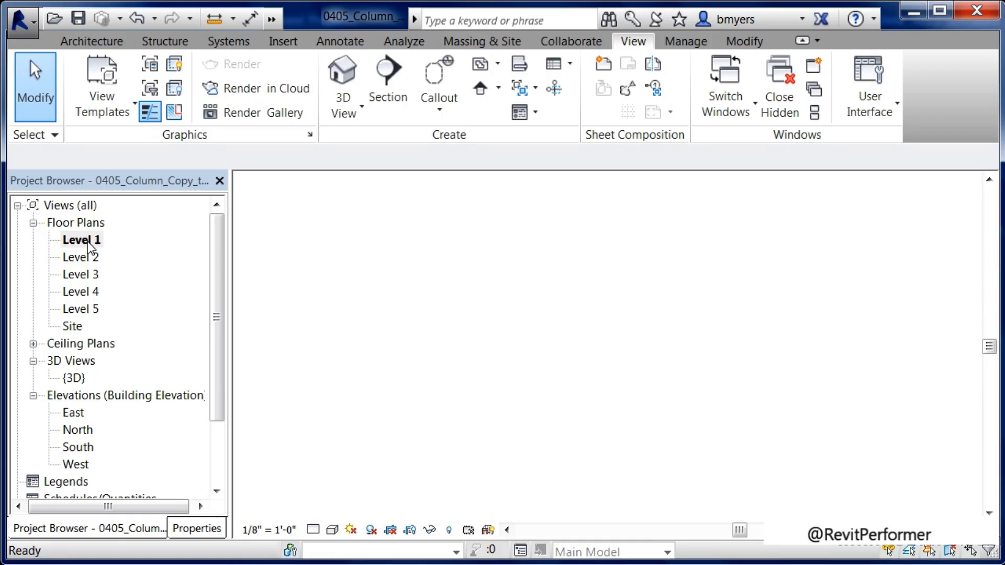
Step: Select all the columns at the grid intersections in the Level 1 plan and filter the selection to the Columns category
scroll(594, 261, up, 4)
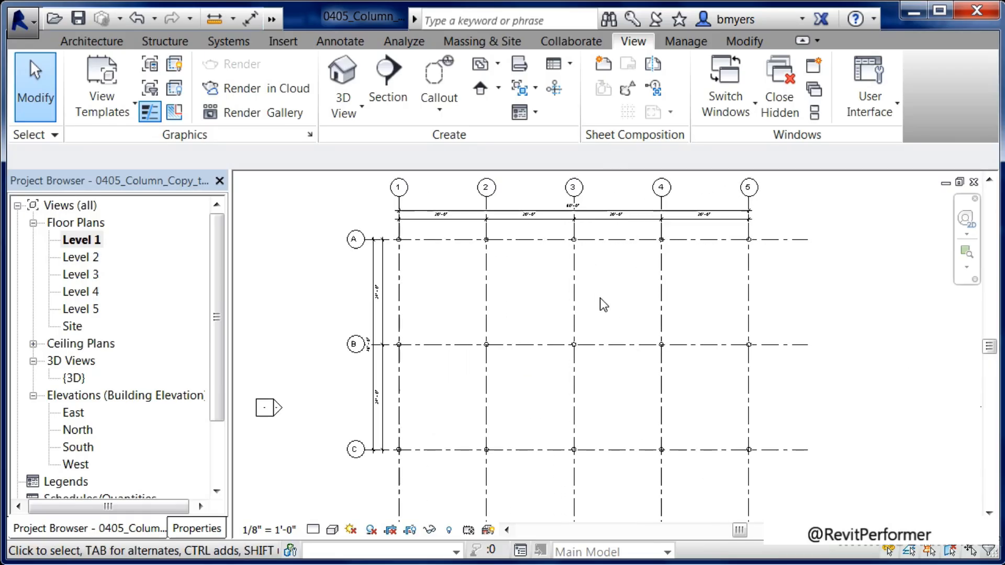
scroll(600, 300, up, 1)
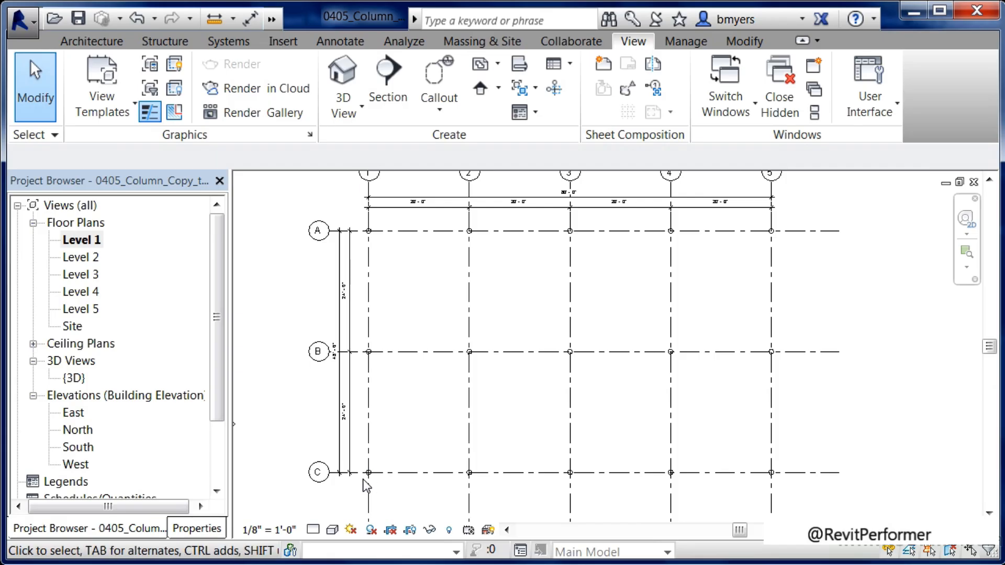
drag(359, 480, 812, 222)
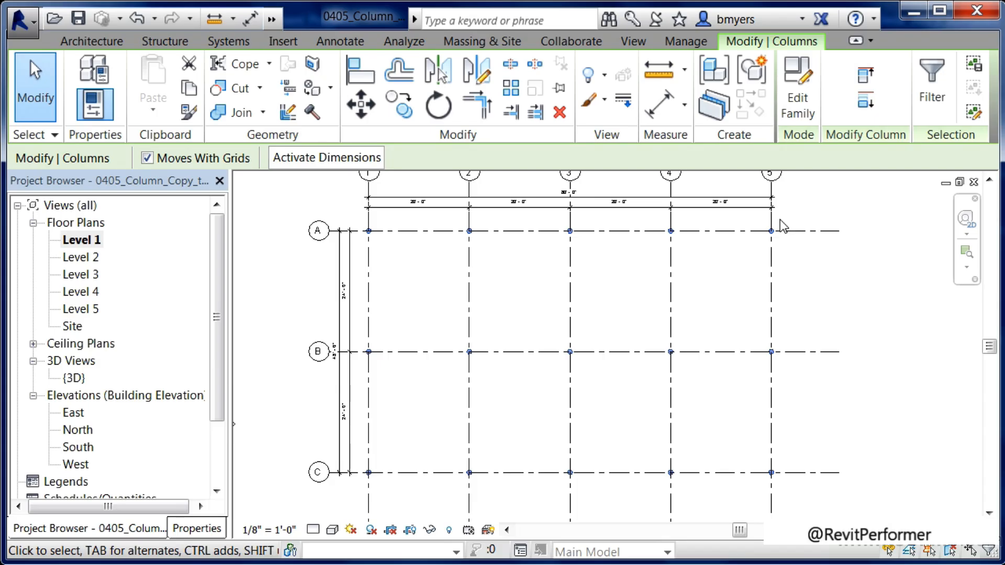
click(937, 94)
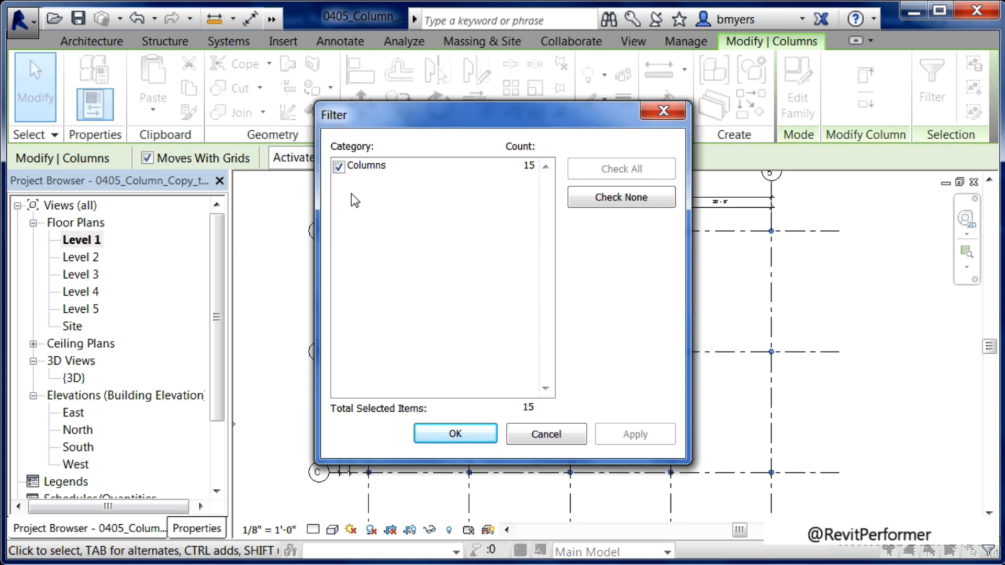
click(456, 435)
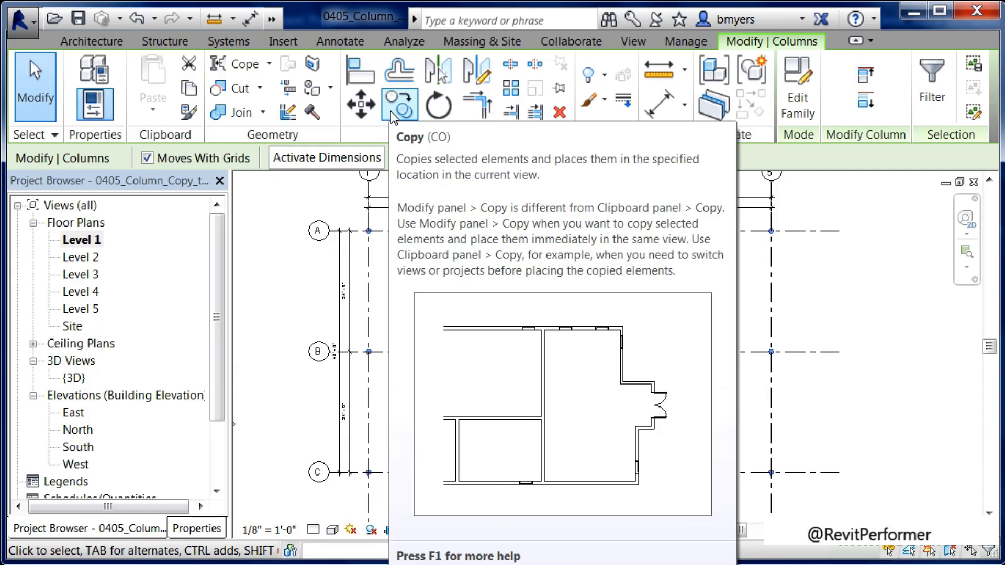
Step: Copy the selected columns to the clipboard and paste them aligned to Level 2 and Level 3
click(189, 89)
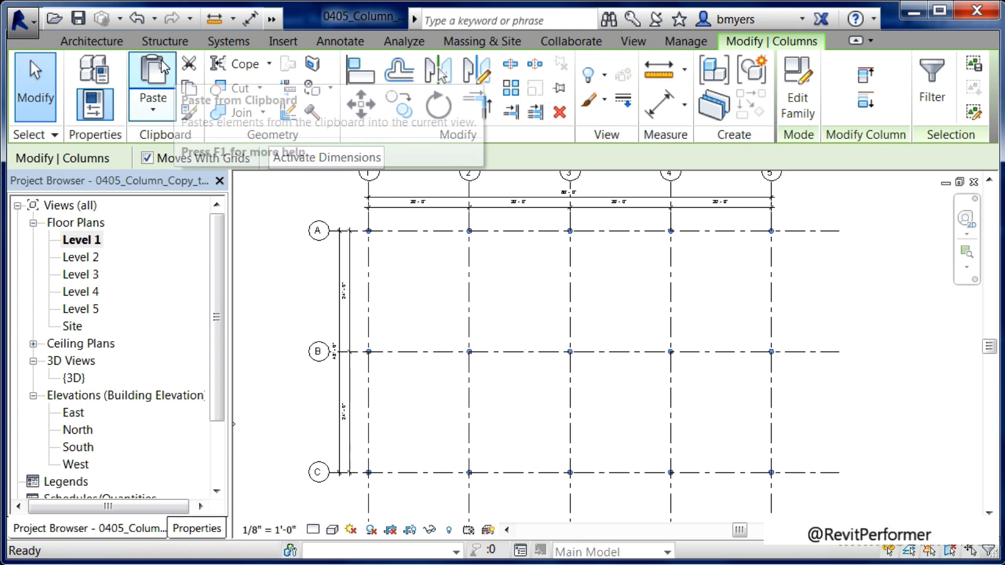
click(155, 109)
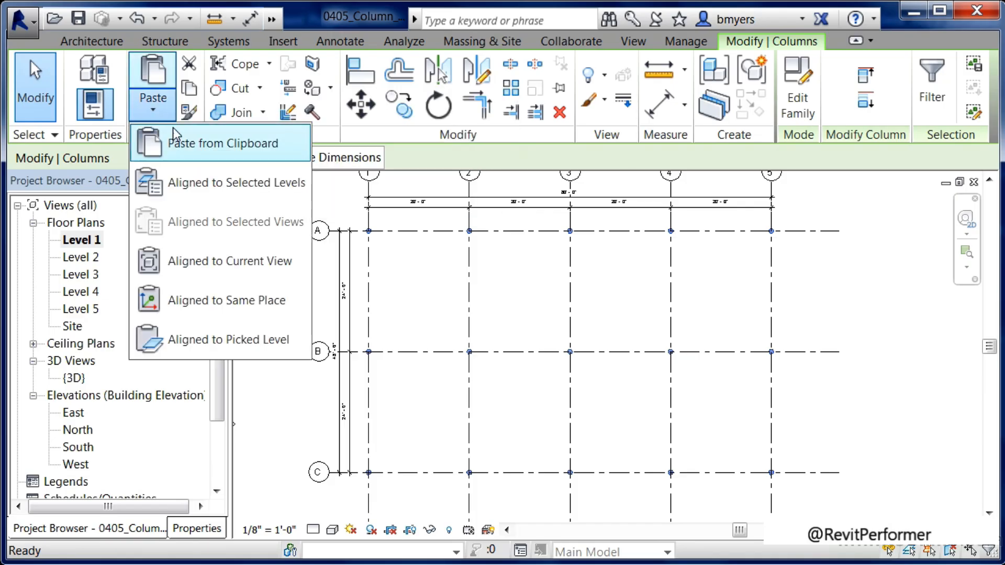
click(185, 184)
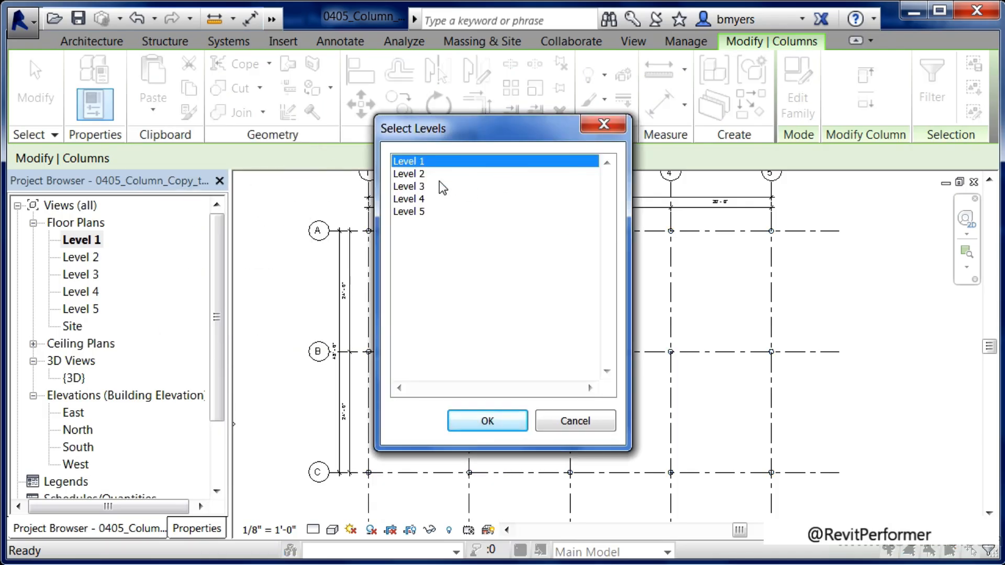
click(420, 174)
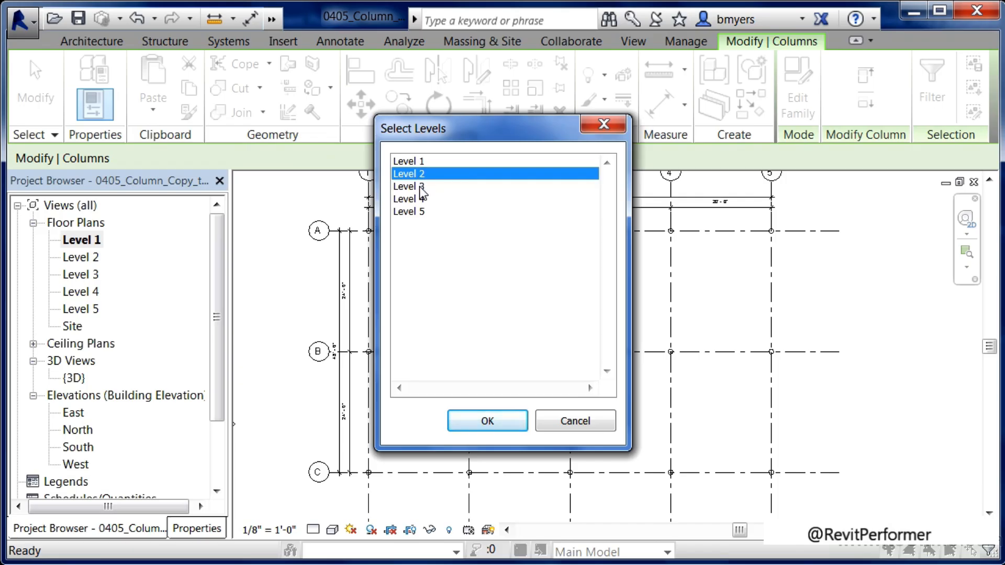
ctrl+click(419, 186)
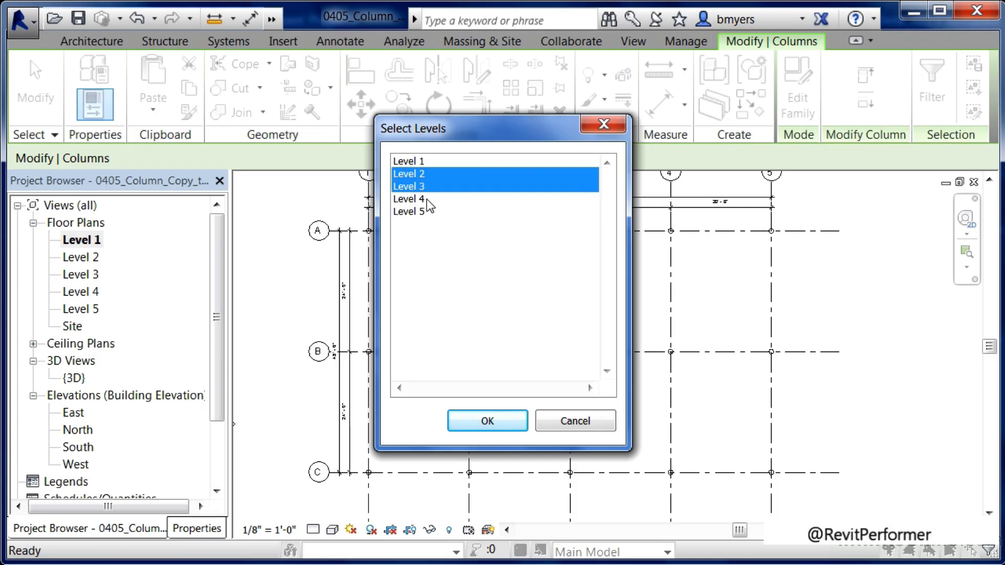
click(487, 421)
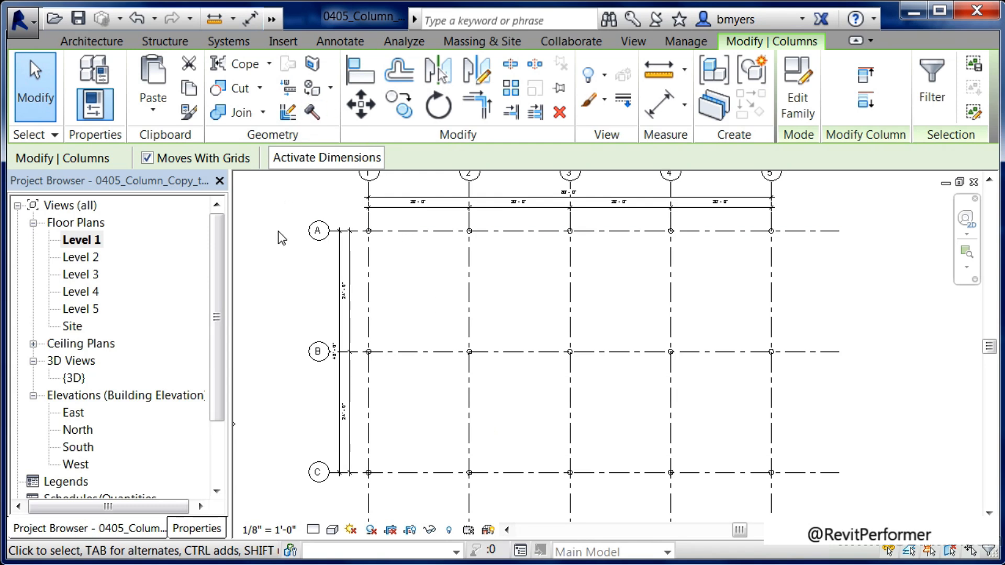
Step: Review the pasted columns in the default 3D view and clear the selection
click(274, 24)
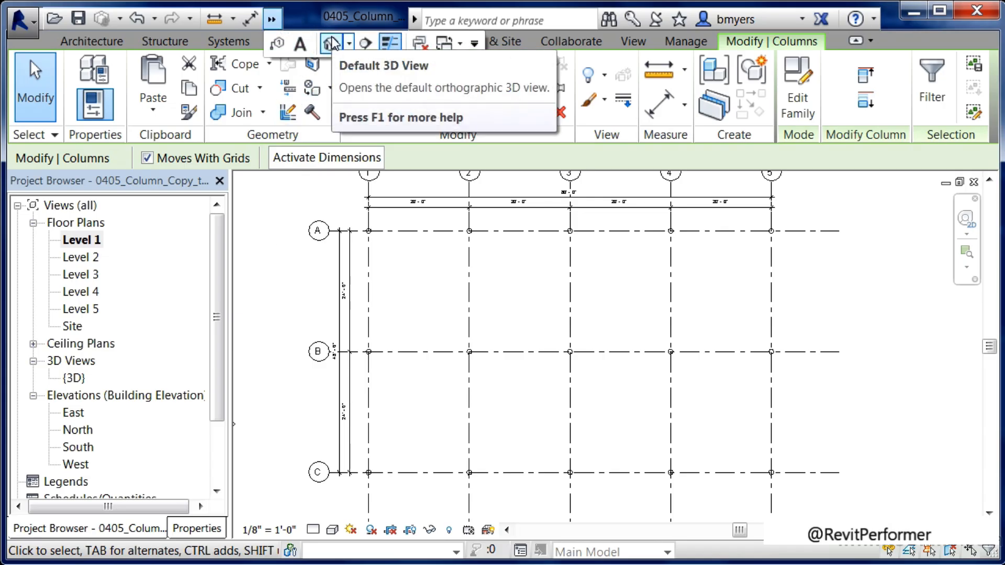
double_click(76, 377)
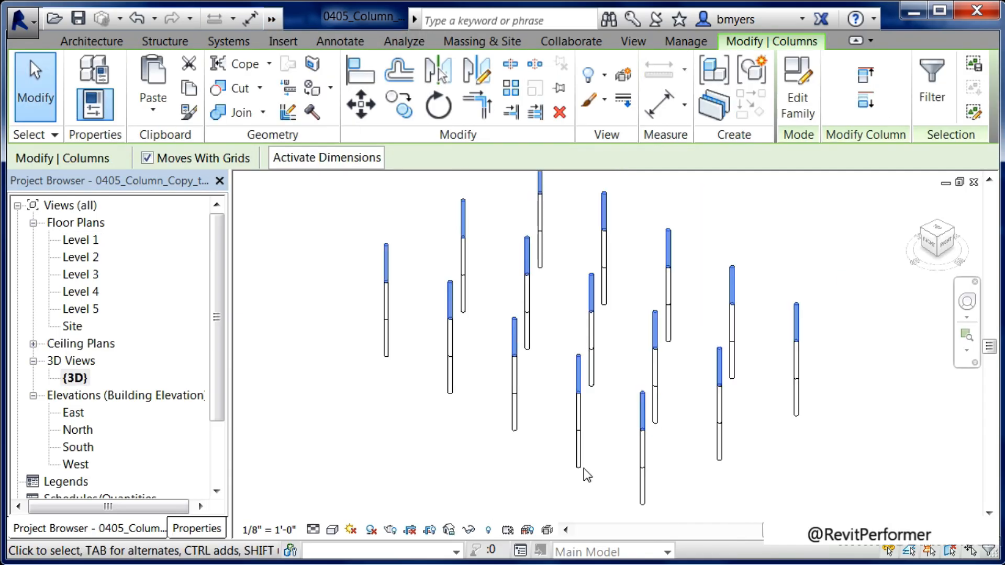
click(682, 483)
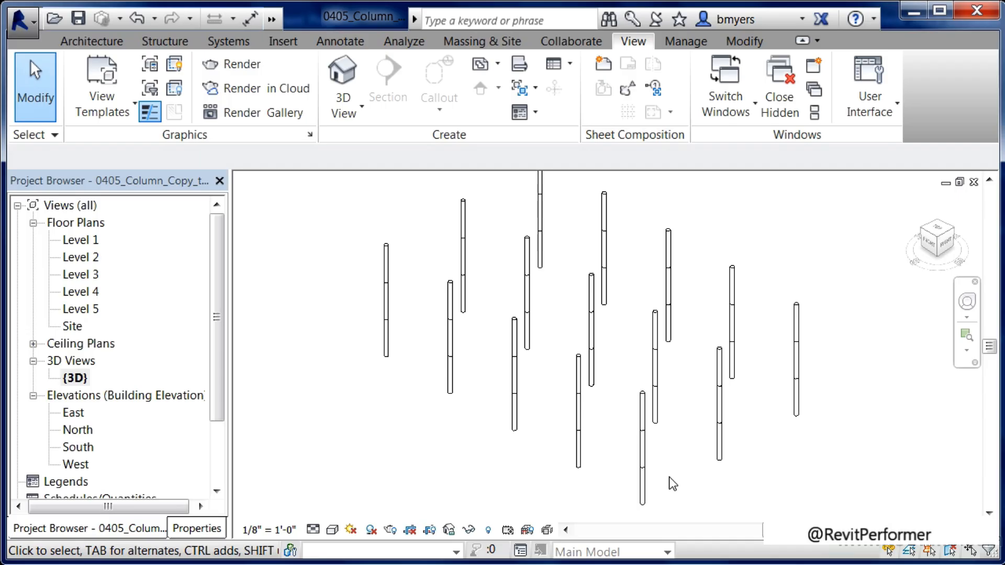
Step: Copy the uppermost segment of the front corner column to the clipboard and show the paste options available in 3D
click(660, 464)
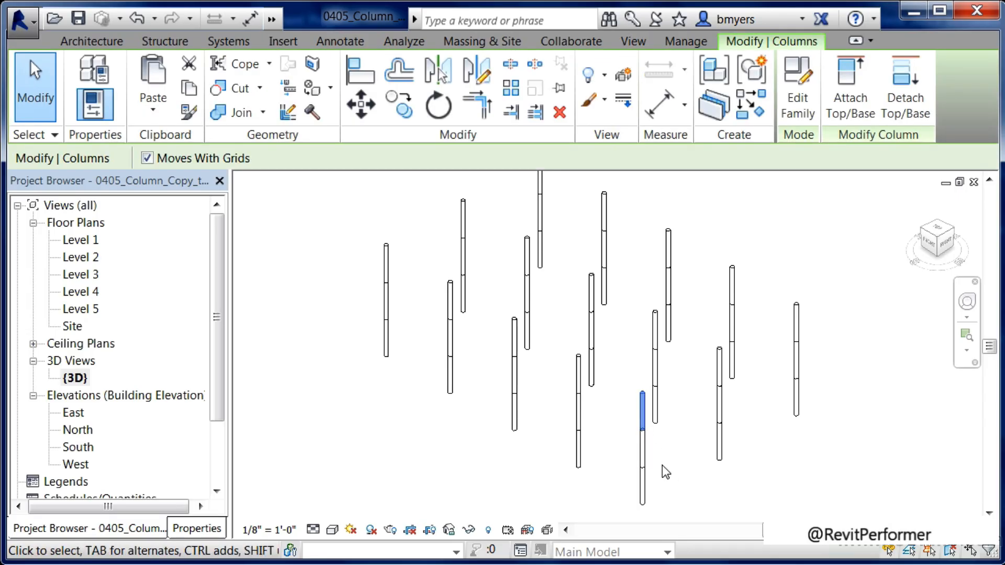
click(190, 88)
click(152, 102)
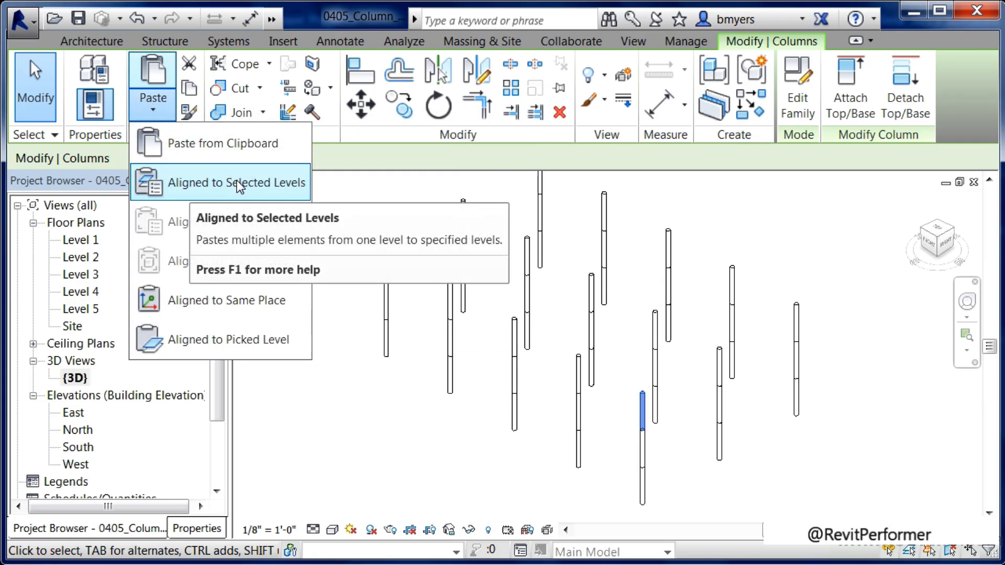
click(365, 158)
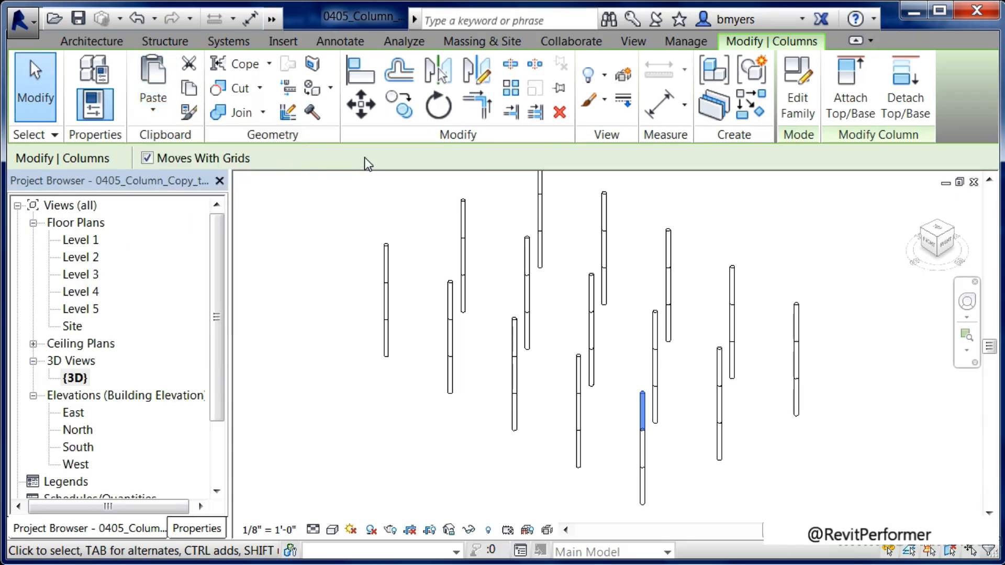
Step: Open the South elevation to view the stacked columns
double_click(80, 448)
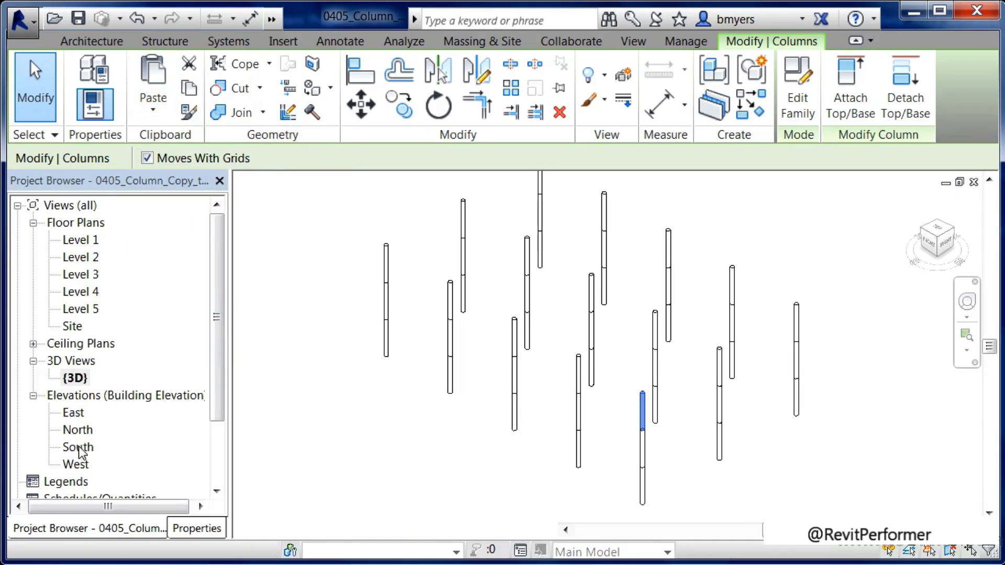